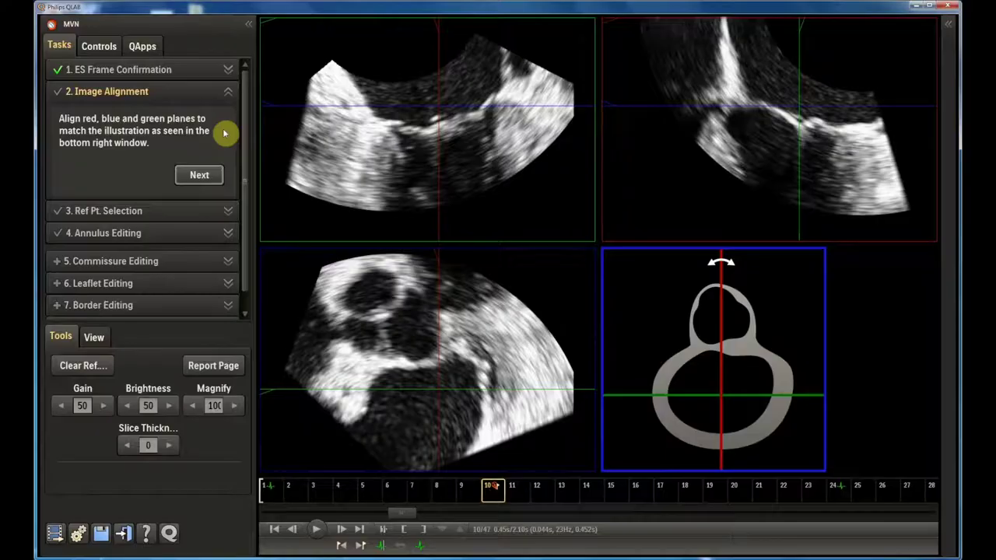
Reopen ES Frame Confirmation, check the neighbouring frames up to 13, and confirm frame 10 as end-systole
mouse_move(243, 94)
left_mouse_down()
mouse_move(241, 149)
mouse_move(237, 77)
left_mouse_up()
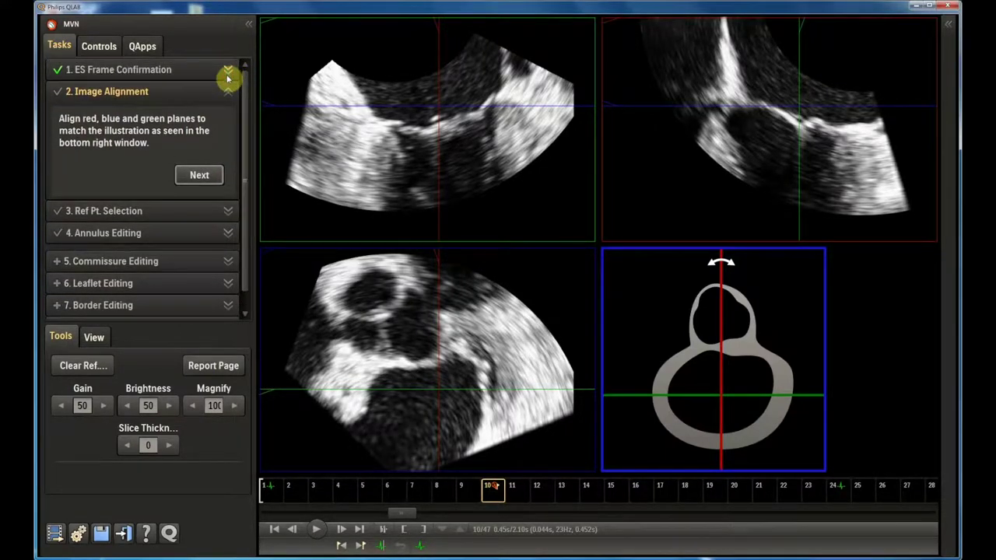
left_click(228, 70)
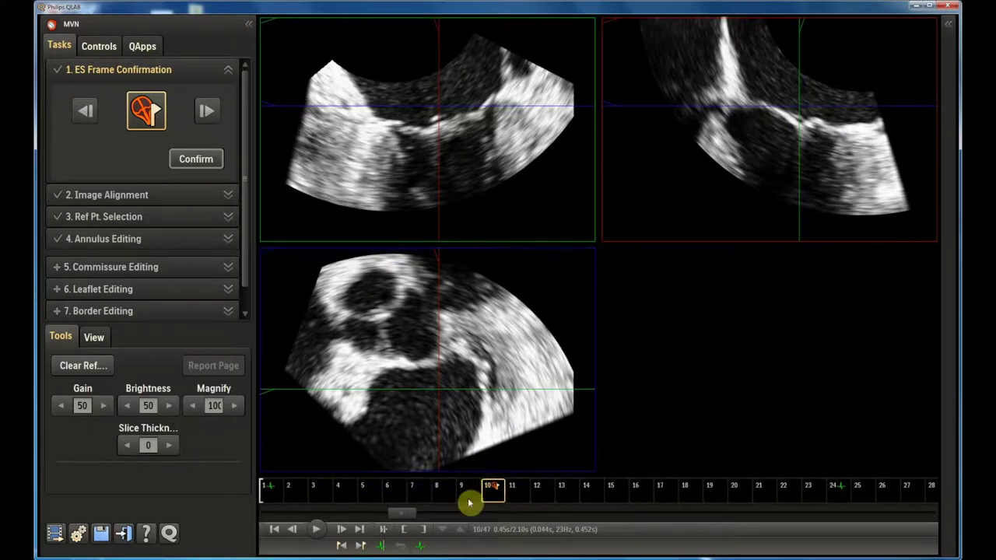
left_click(343, 529)
left_click(344, 530)
left_click(343, 530)
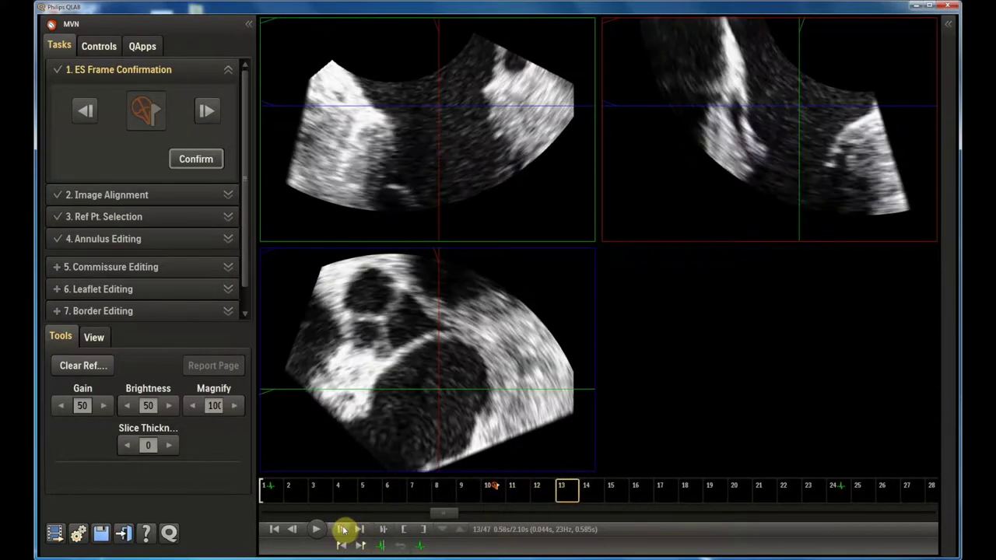
left_click(294, 530)
left_click(294, 530)
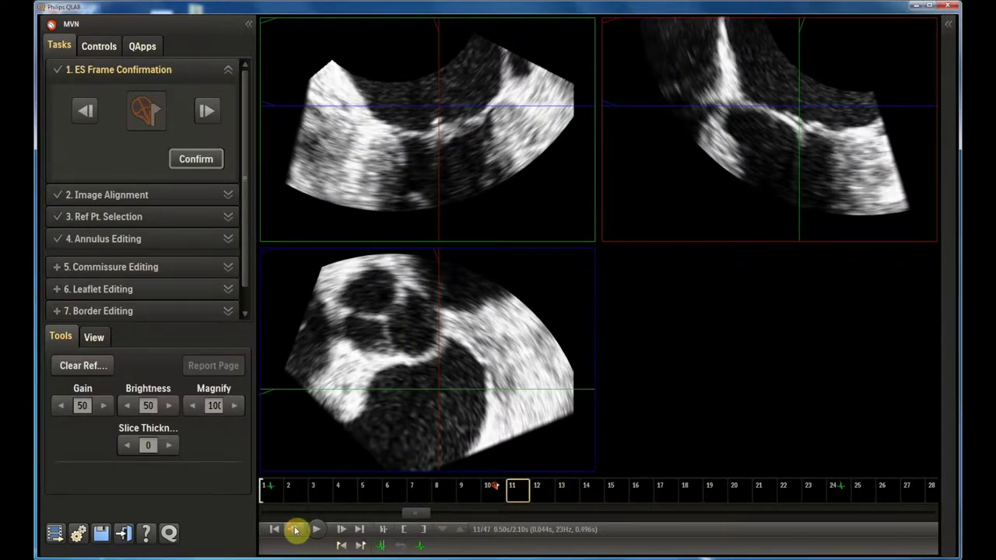
left_click(294, 530)
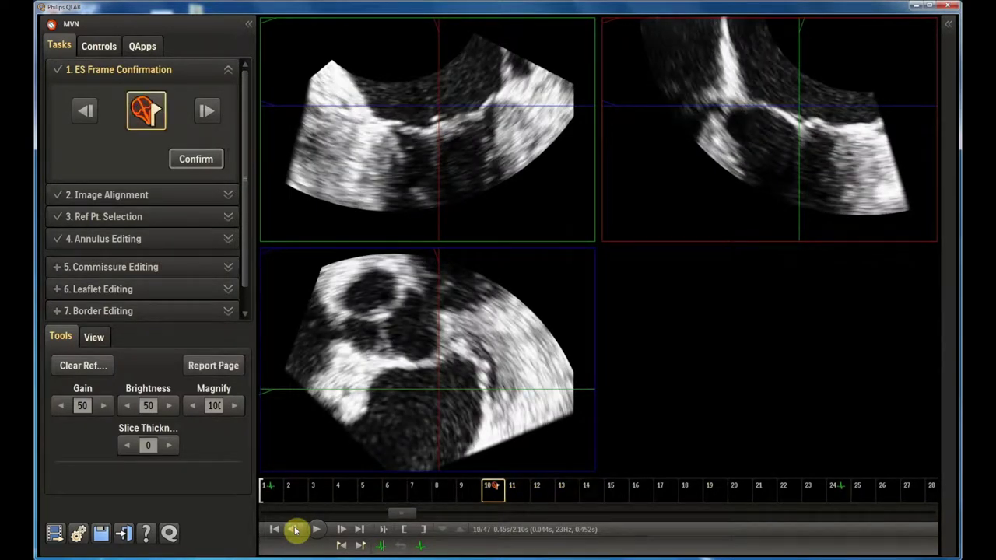
left_click(197, 160)
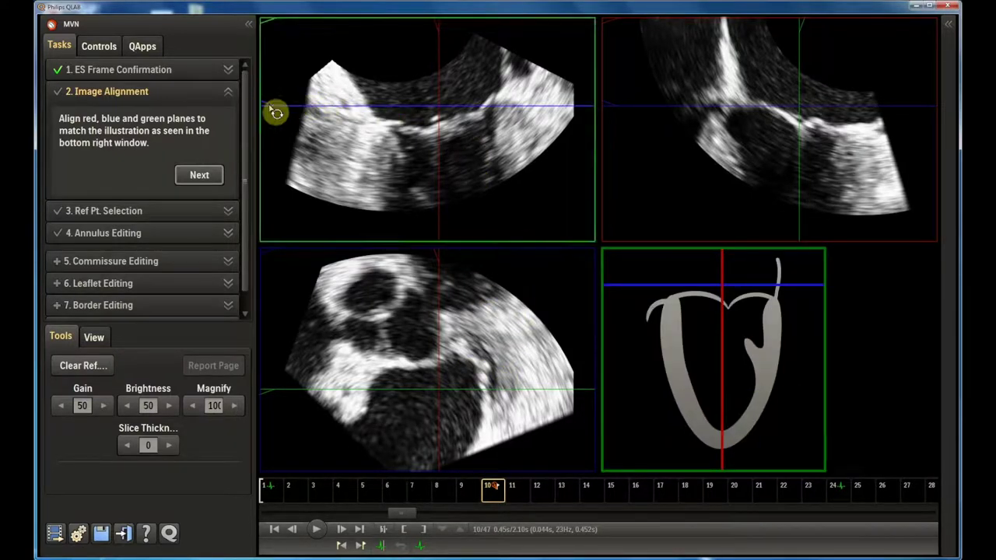
Rotate the blue, red and green planes to align the mitral valve views with the illustrations, and complete Image Alignment
left_click_drag(269, 108, 286, 137)
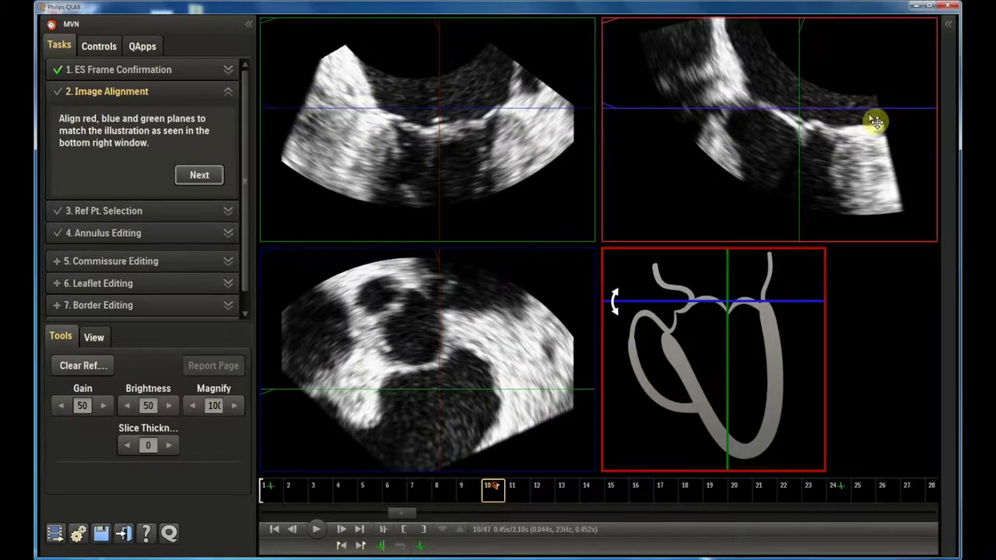
left_click_drag(437, 261, 398, 271)
left_click_drag(620, 107, 630, 77)
left_click(199, 175)
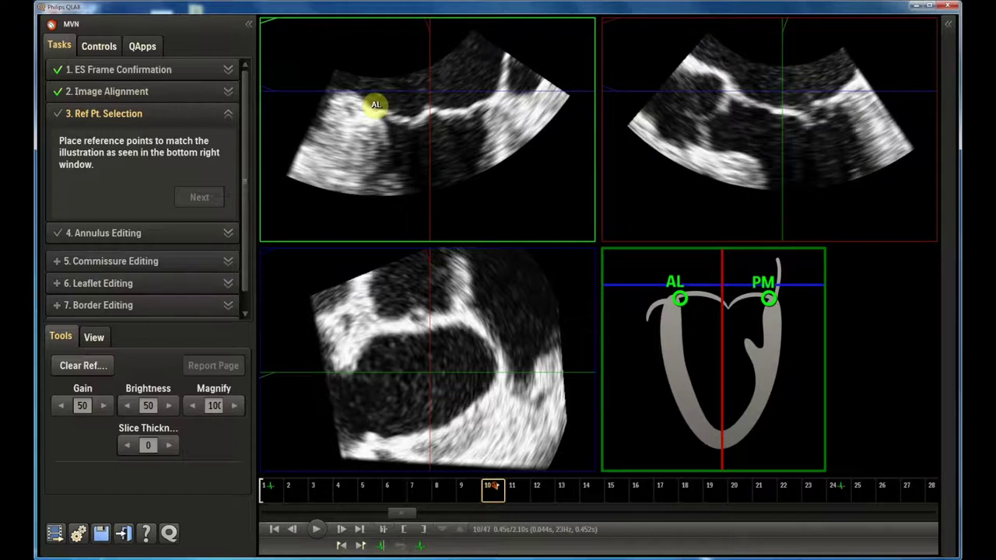
Place the AL, PM, A, P, Ao and Nadir reference points to match the illustrations, and complete Ref Pt. Selection
left_click(514, 123)
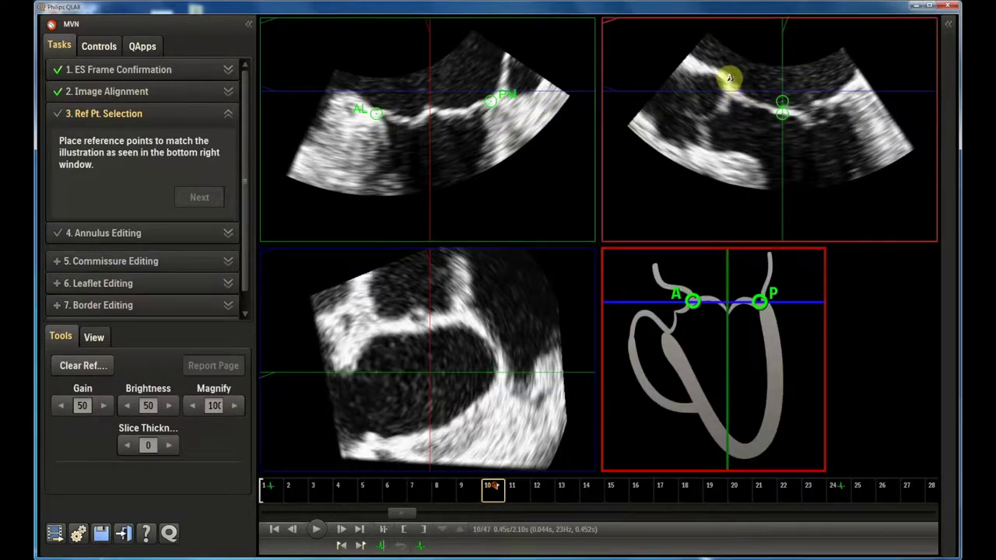
left_click(845, 86)
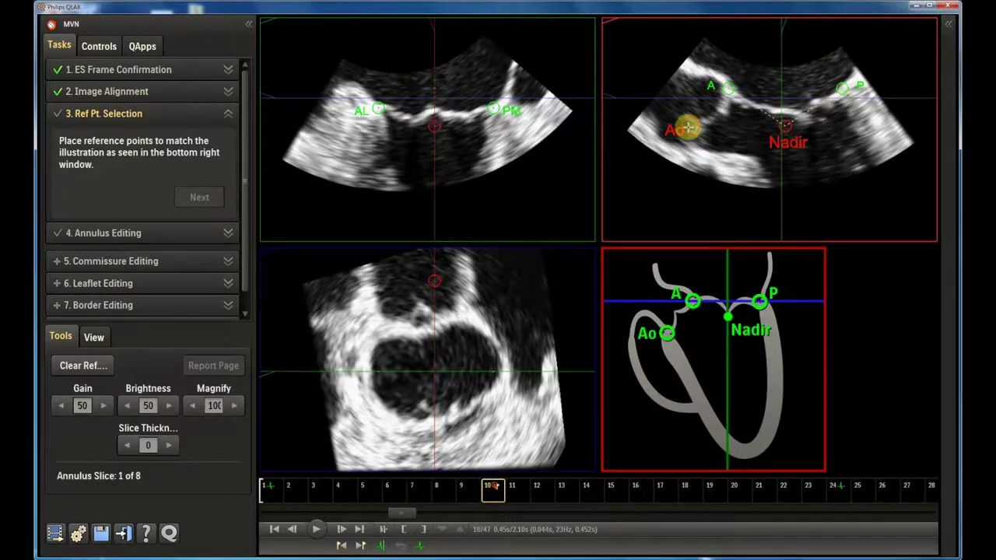
left_click_drag(689, 130, 693, 144)
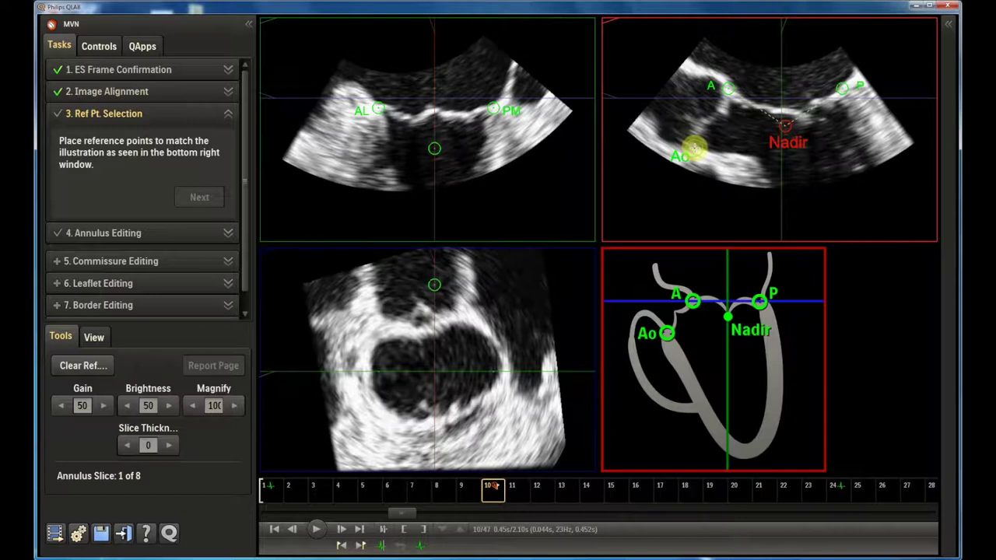
left_click_drag(786, 126, 815, 121)
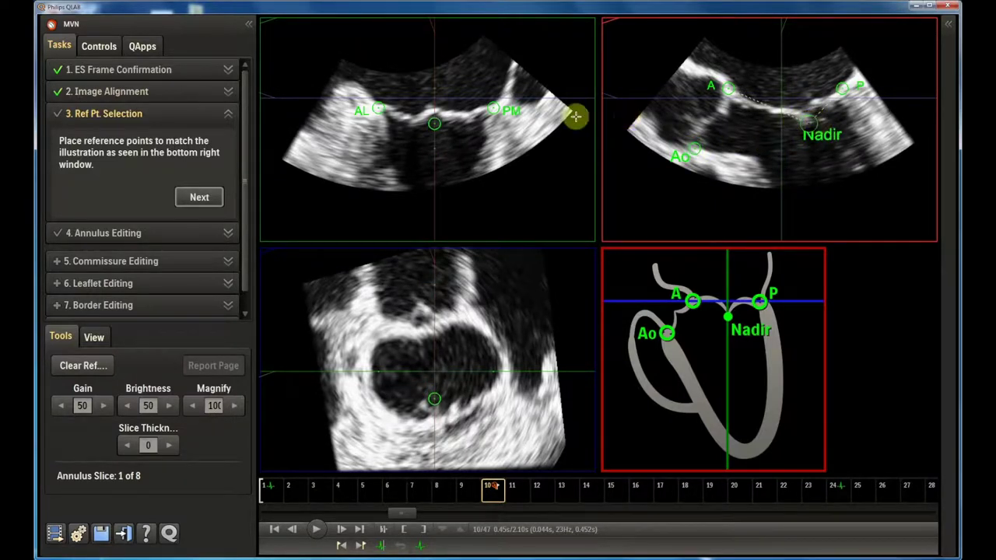
left_click(199, 197)
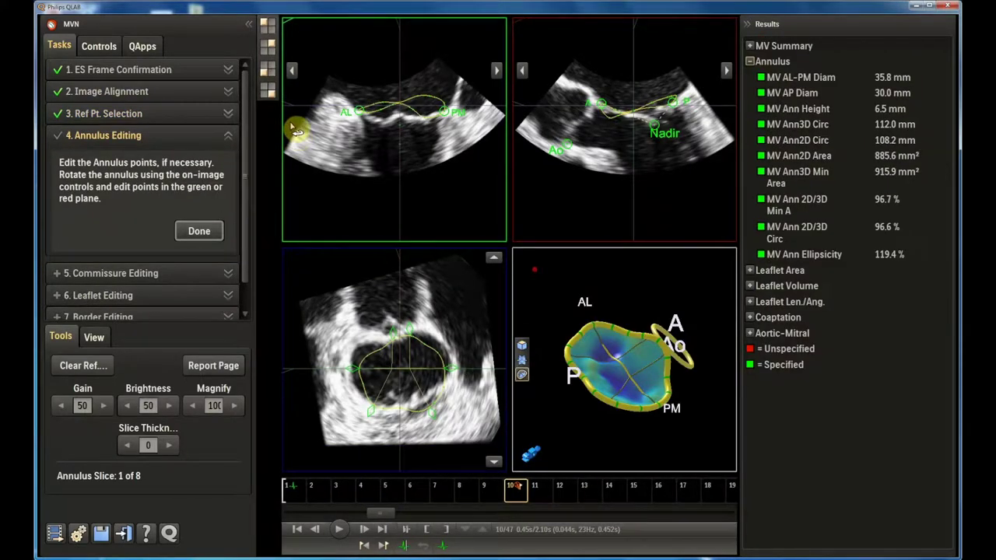
Examine the 3D valve model from above and review the annulus contour through the red-plane slices
left_click_drag(594, 406, 682, 438)
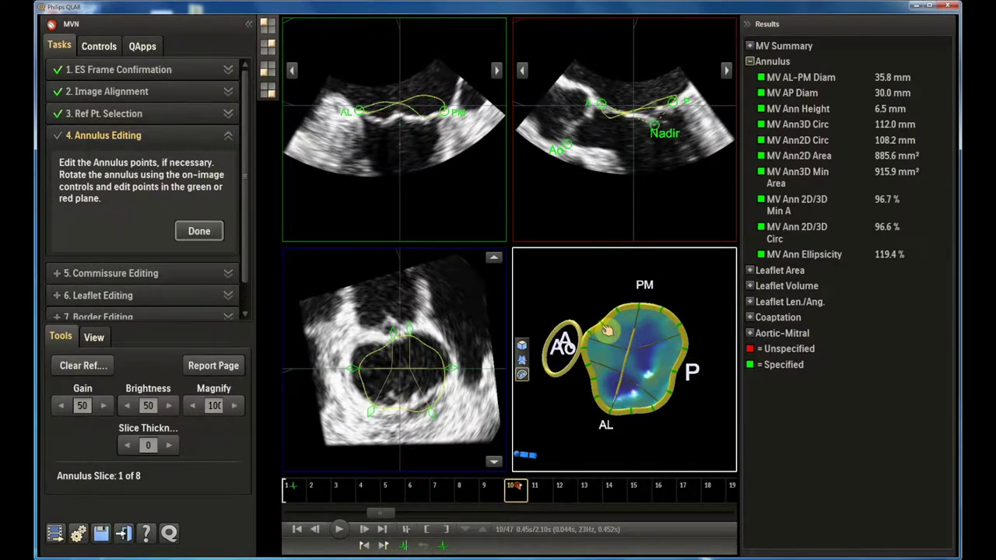
left_click(727, 72)
left_click(728, 72)
left_click(728, 72)
left_click(730, 72)
left_click(729, 71)
left_click(729, 72)
left_click(729, 71)
left_click(729, 71)
left_click(729, 72)
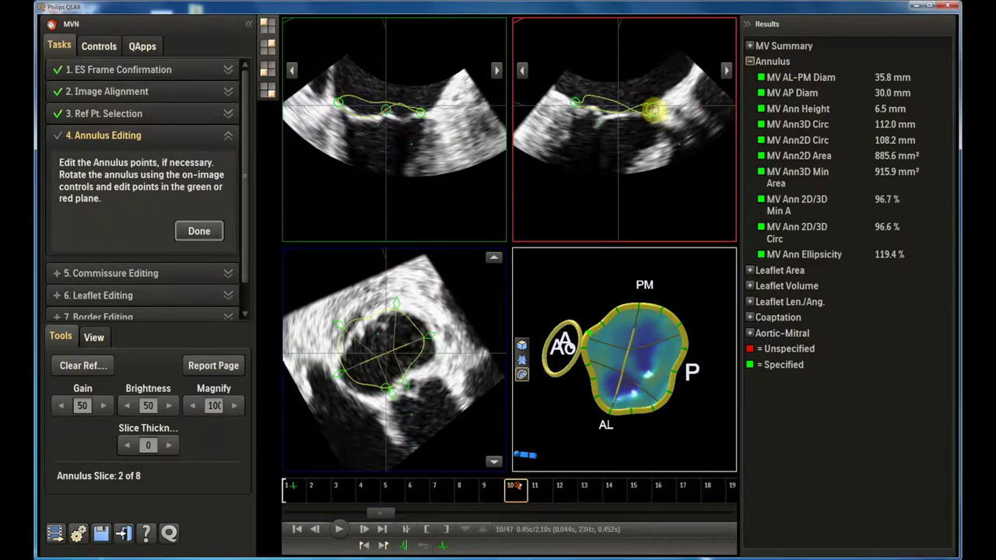
Move the annulus points onto the valve hinge points in red-plane slices 2 and 3, enlarging the red view for precision
left_click_drag(654, 112, 659, 112)
left_click_drag(598, 103, 572, 105)
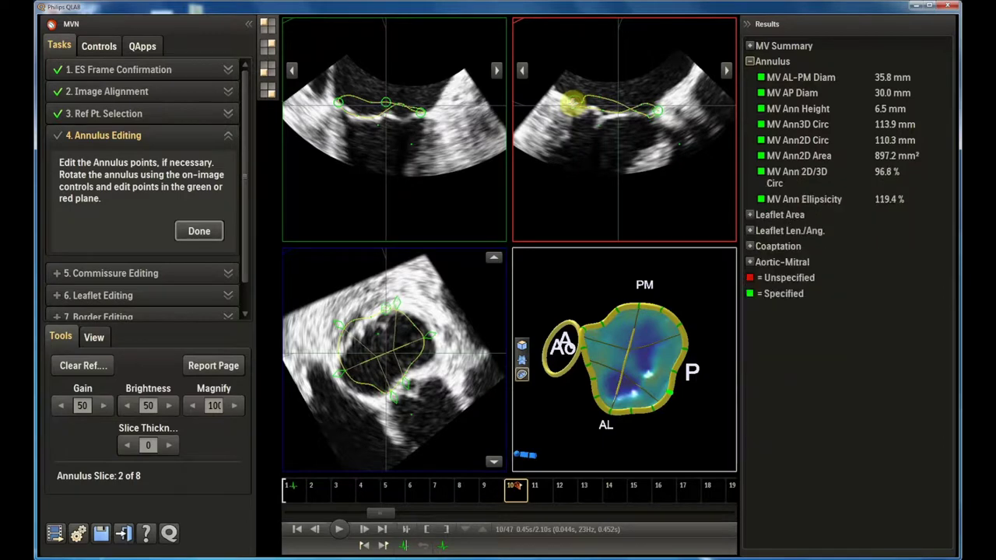
left_click(267, 46)
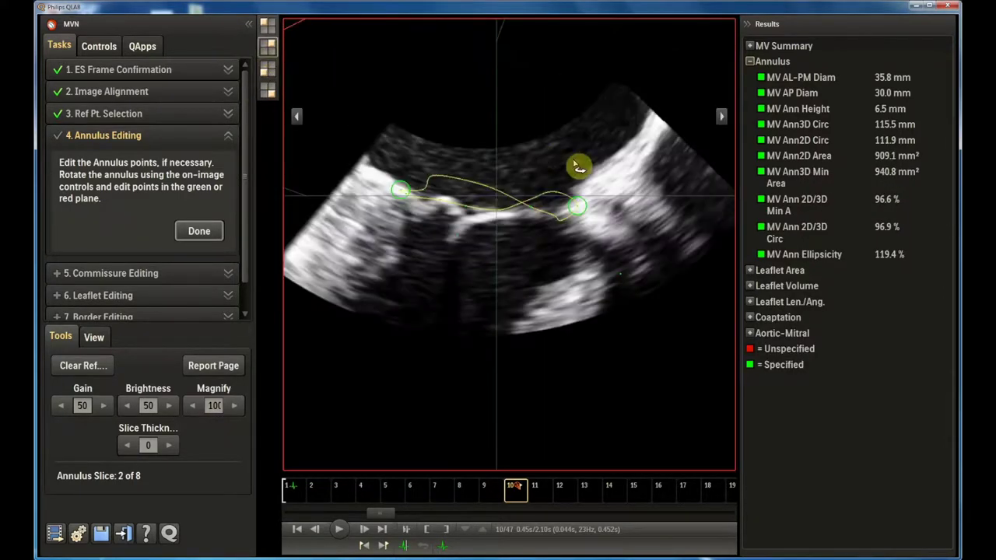
left_click(706, 123)
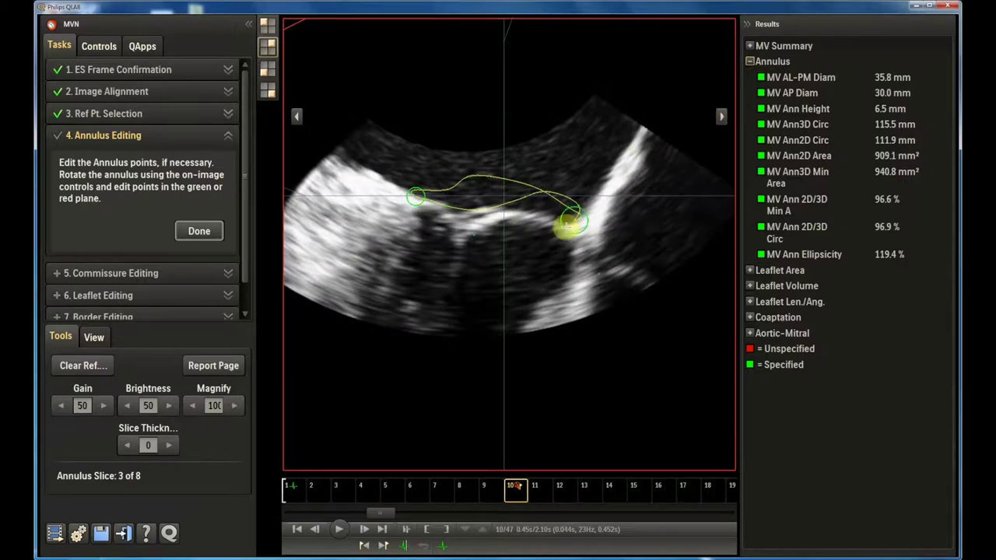
mouse_move(416, 197)
left_mouse_down()
mouse_move(408, 196)
mouse_move(422, 207)
mouse_move(403, 194)
left_mouse_up()
Correct the annulus points in the enlarged red plane from slice 4 through slice 8, and return to slice 1
left_click(715, 120)
left_click(299, 121)
left_click(721, 116)
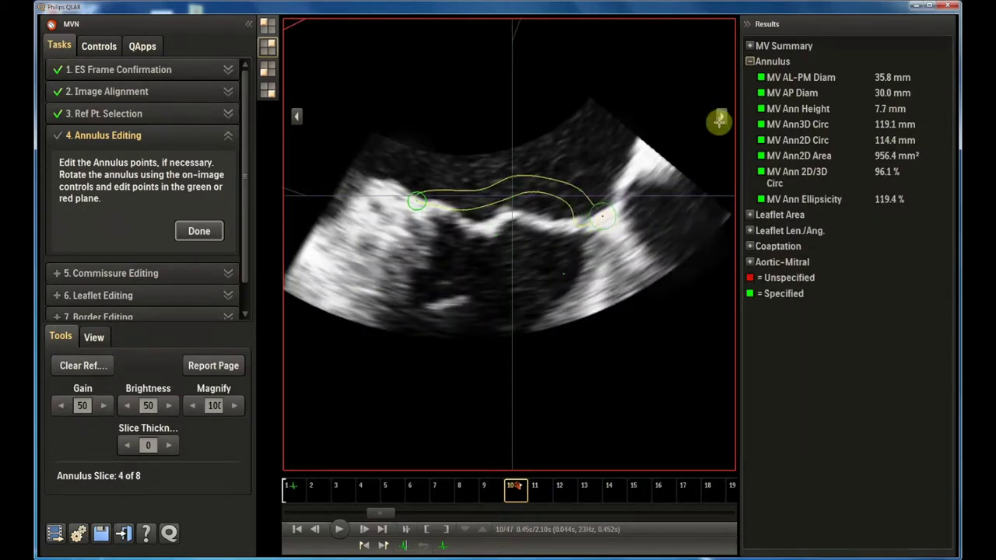
left_click(721, 116)
left_click(722, 116)
left_click(722, 116)
left_click(722, 116)
left_click(722, 116)
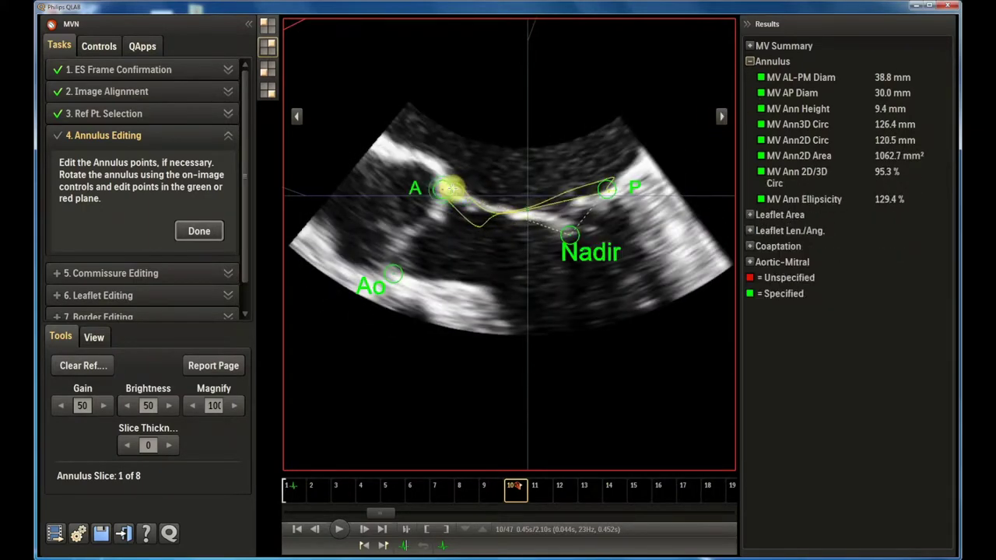
Reposition annulus points A and P on slice 1, and refine the annulus points on slices 2 and 3
left_click_drag(605, 188, 620, 185)
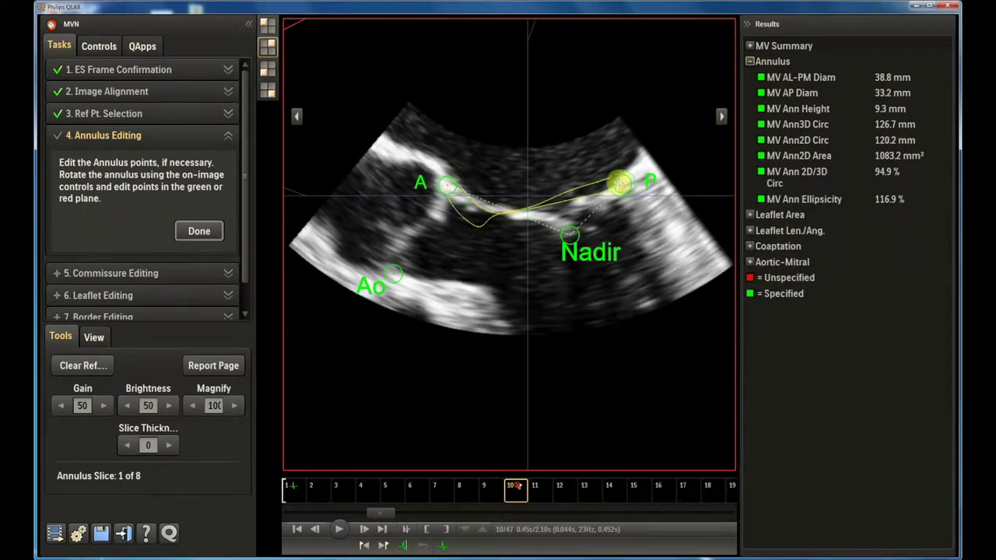
left_click(720, 118)
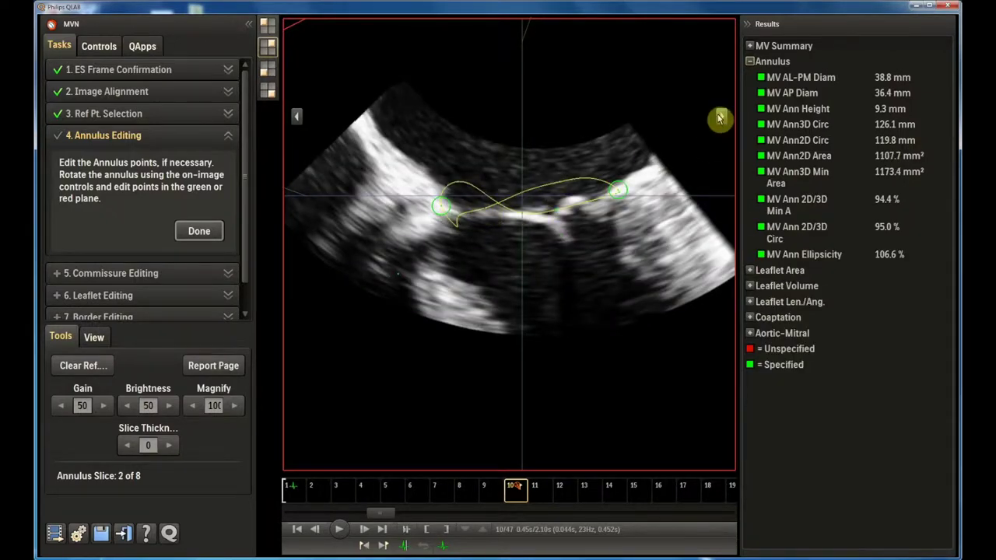
left_click(720, 119)
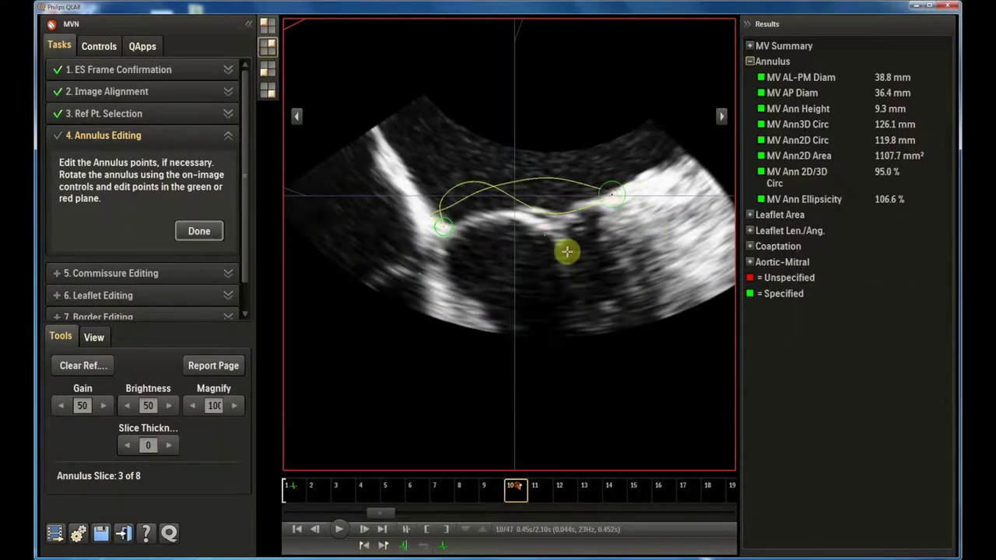
Finish Annulus Editing and highlight the MV Ann Ellipsicity measurement on the 3D model in the four-view layout
left_click(217, 231)
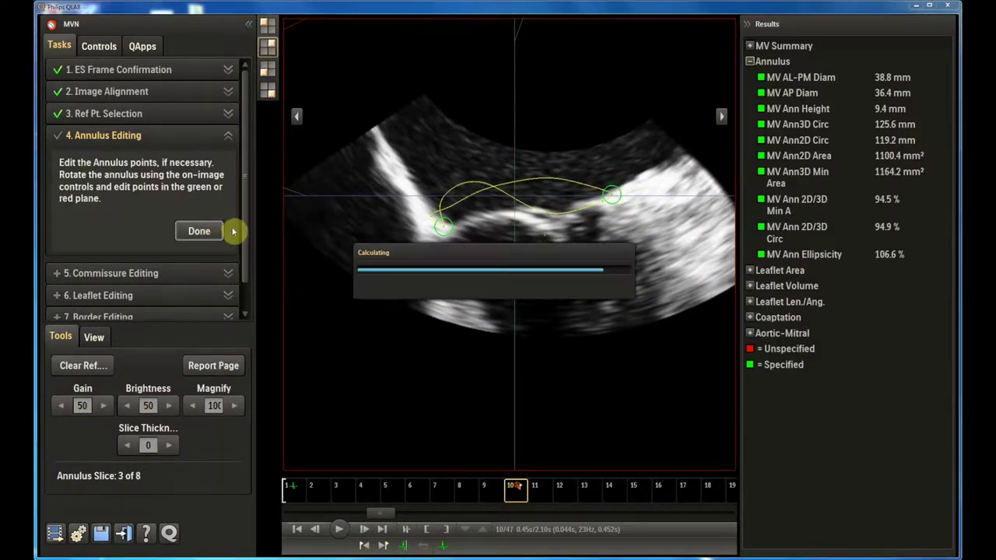
left_click(270, 48)
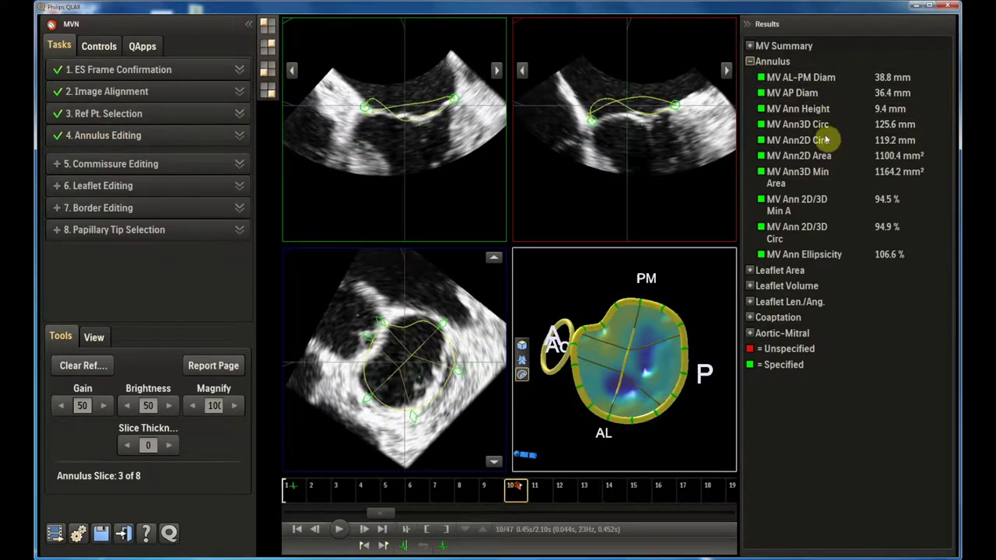
left_click(807, 253)
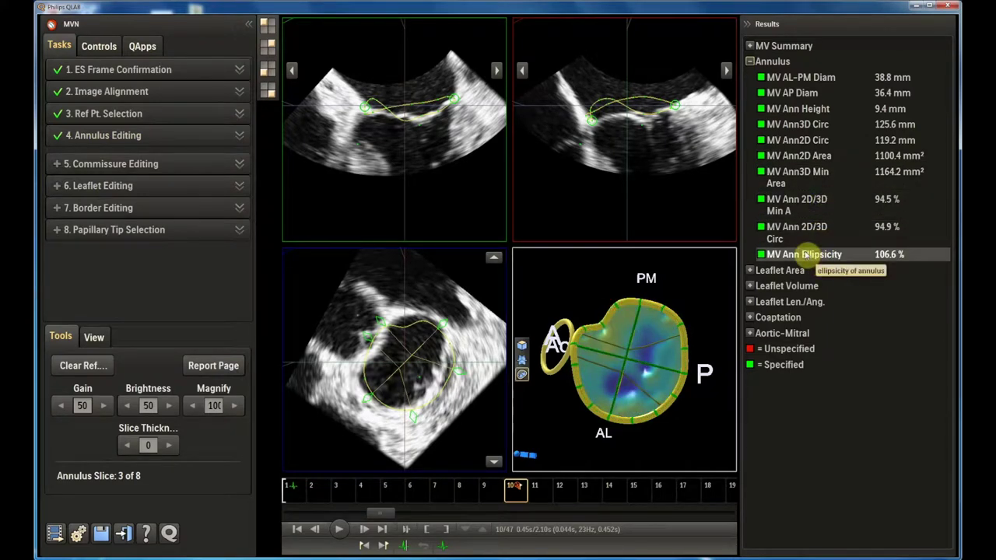
Place the two commissure points at the ends of the coaptation line in the blue plane, and complete Commissure Editing
left_click(240, 165)
left_click(345, 309)
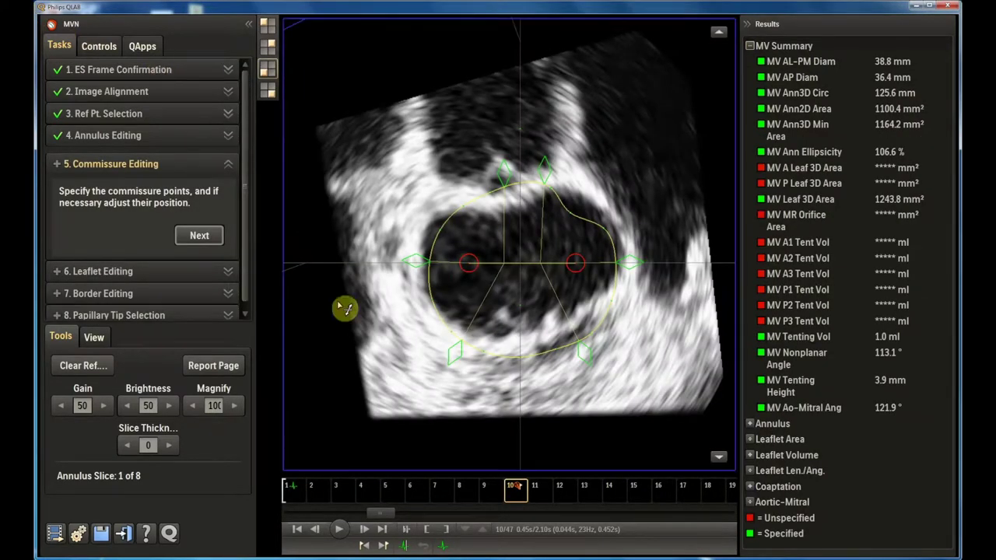
mouse_move(635, 305)
left_mouse_down()
mouse_move(640, 294)
mouse_move(637, 317)
left_mouse_up()
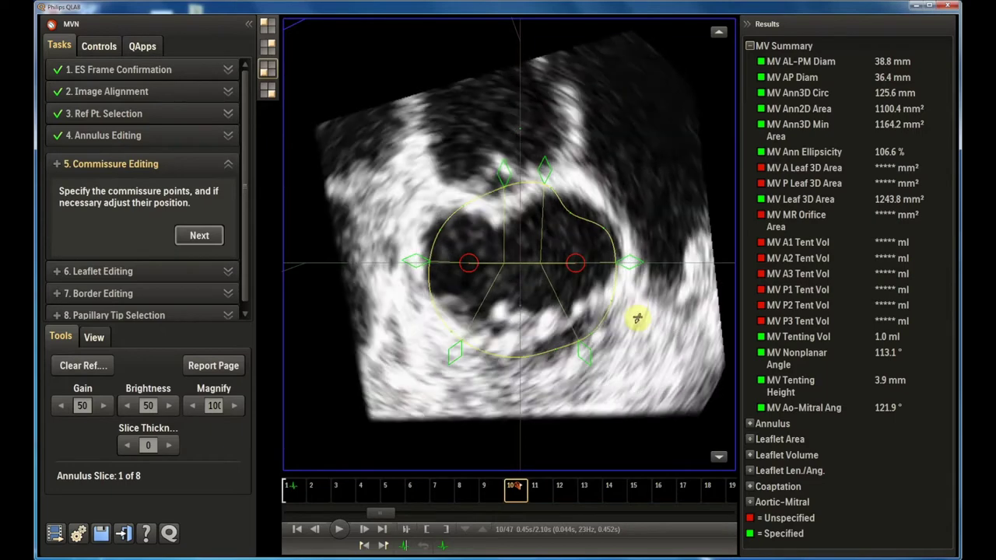
left_click_drag(469, 271, 467, 293)
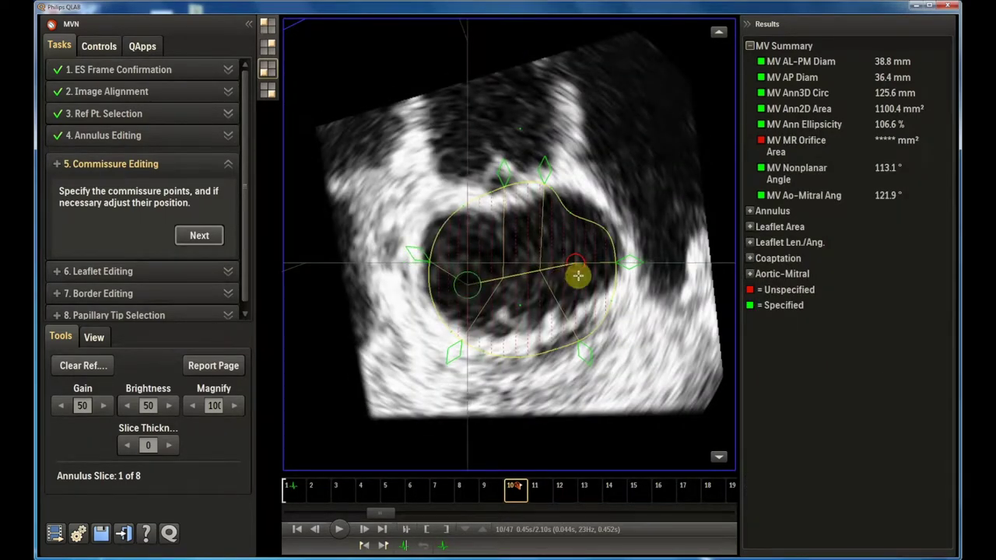
left_click_drag(578, 265, 585, 281)
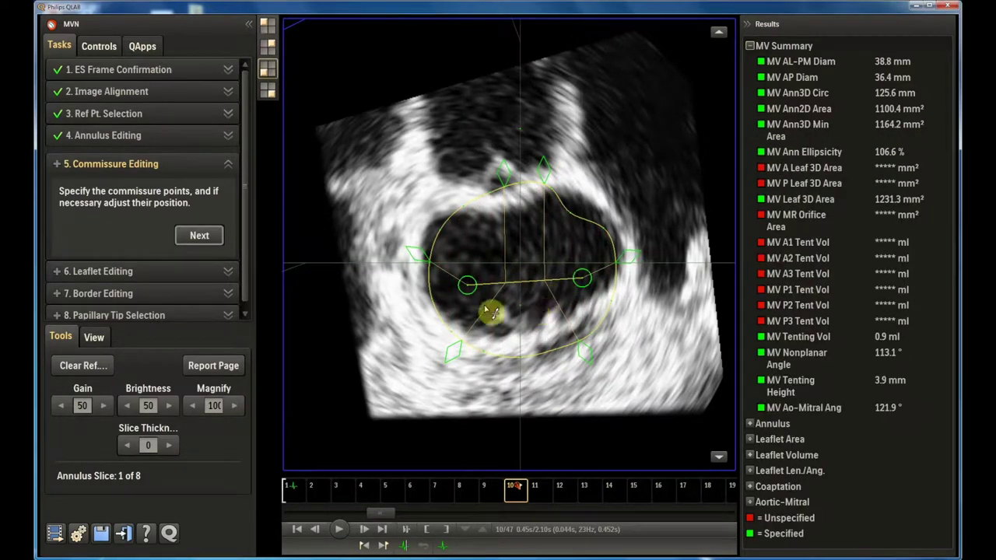
left_click(195, 237)
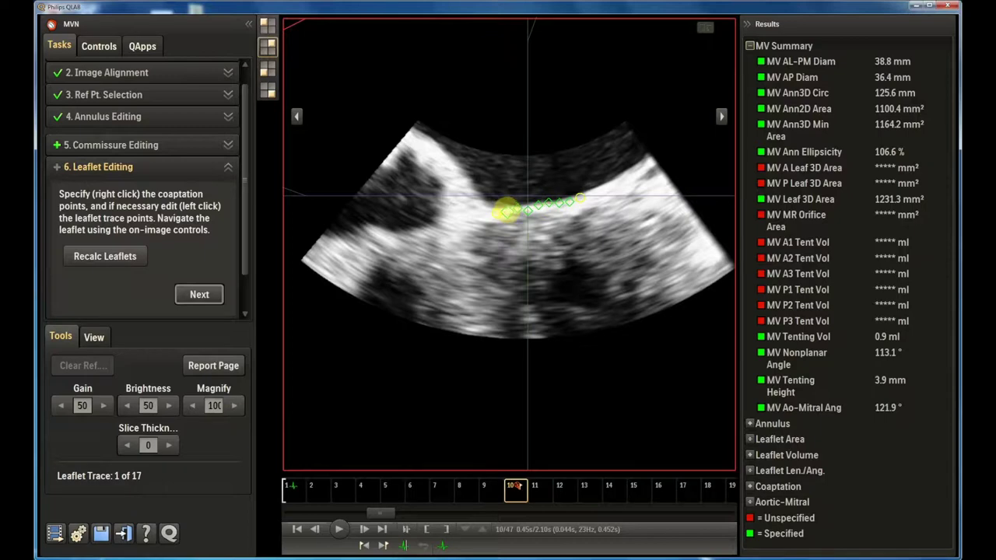
Adjust the leaflet trace points on traces 1, 2 and 3 to follow the leaflets in the red plane
left_click_drag(507, 210, 540, 207)
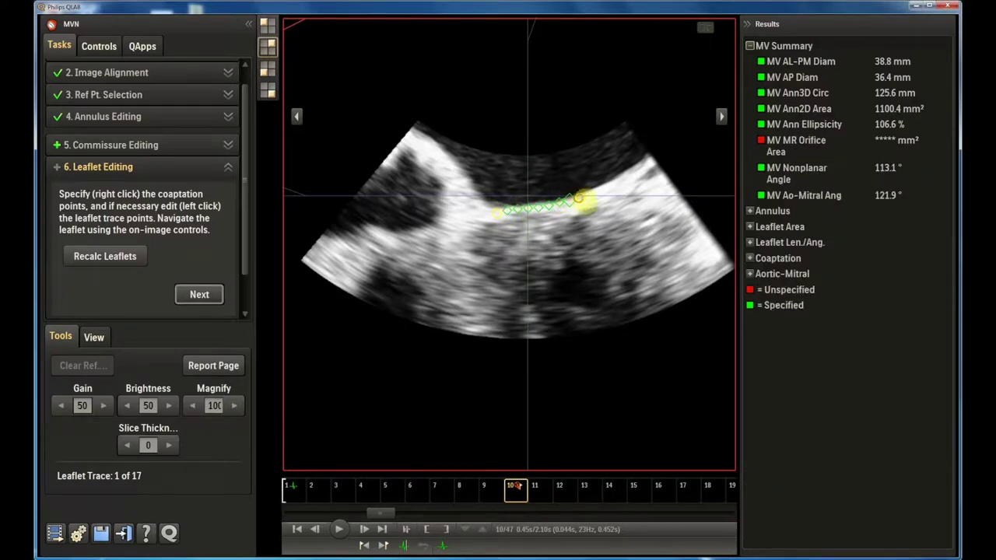
left_click(722, 117)
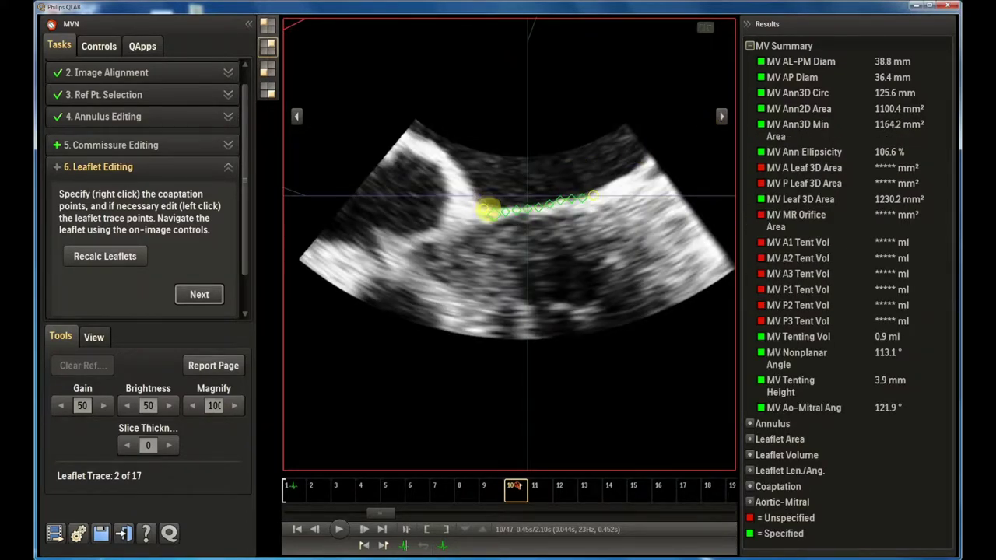
left_click_drag(488, 210, 514, 210)
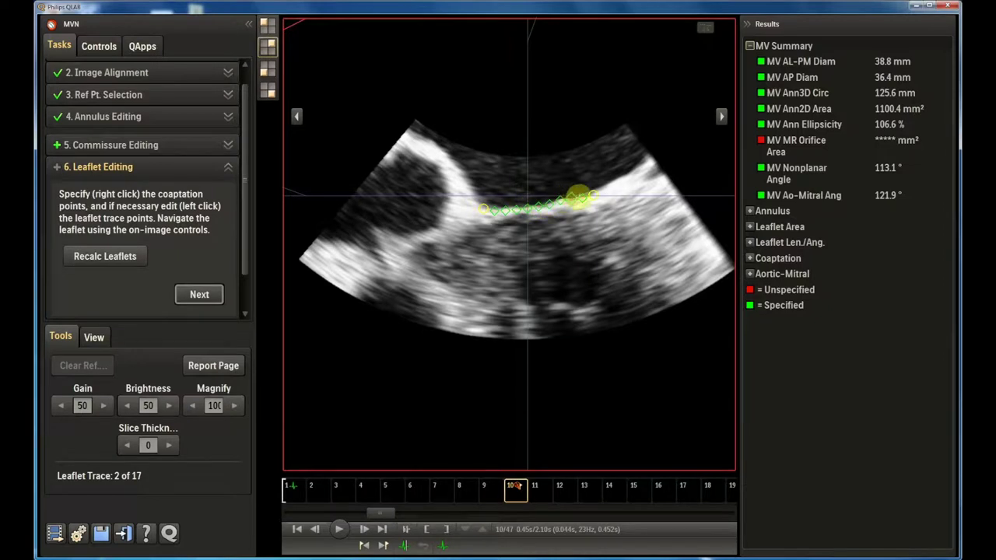
left_click(723, 116)
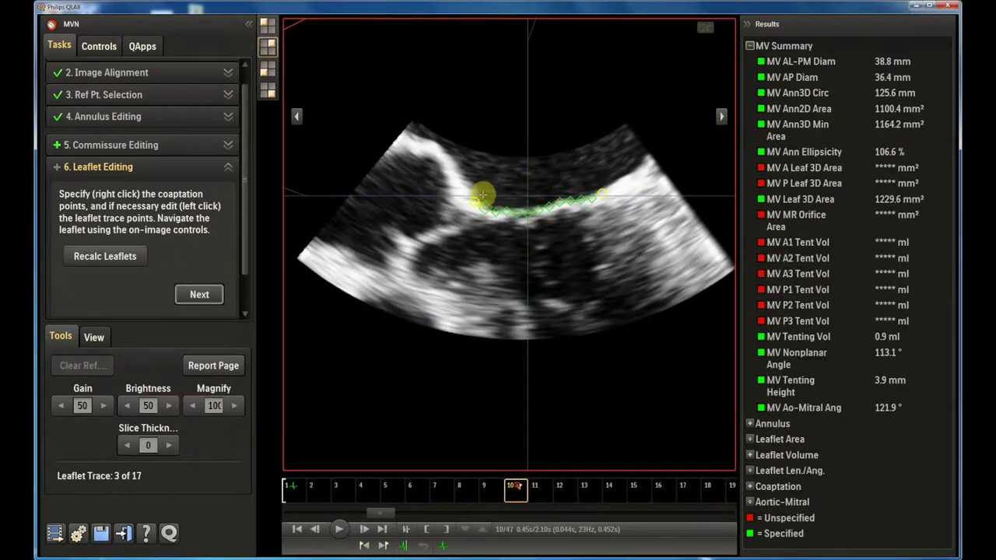
left_click_drag(482, 205, 503, 209)
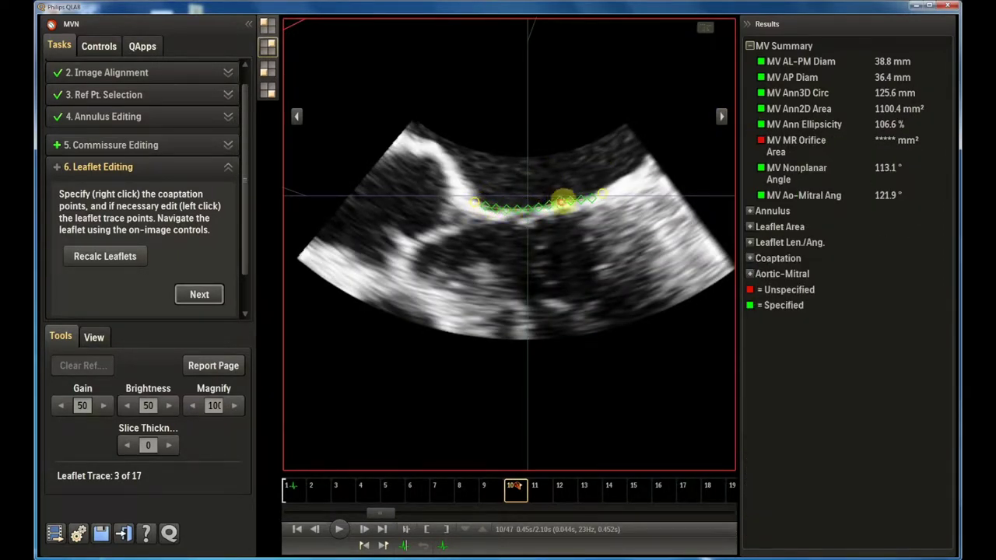
Correct leaflet trace 4 and set its coaptation point, and position the coaptation point on trace 5
left_click(721, 116)
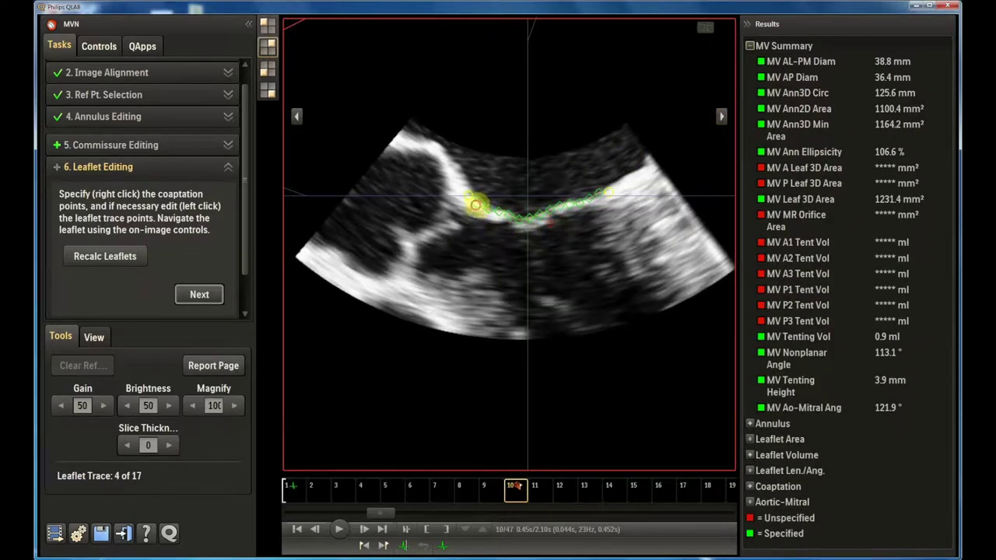
left_click_drag(475, 204, 500, 210)
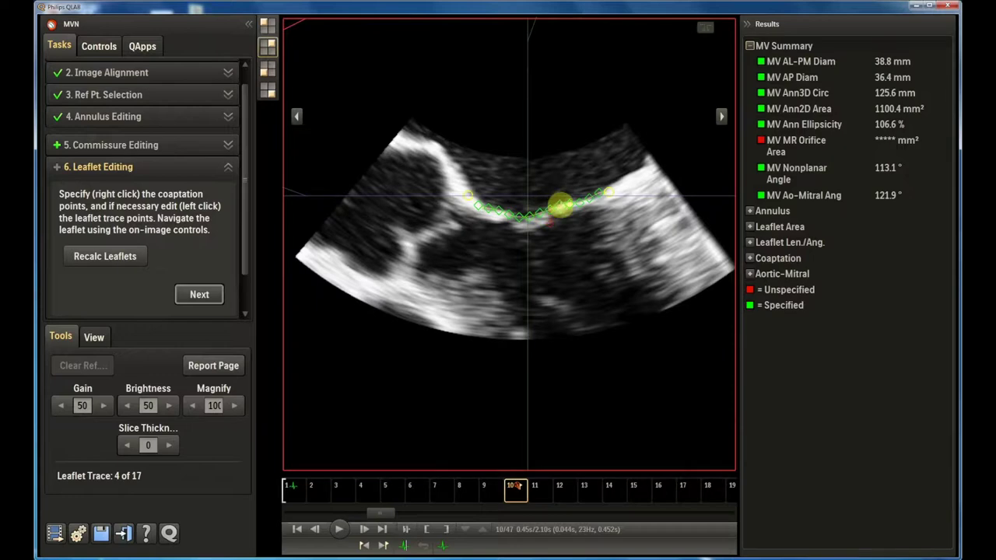
right_click(551, 223)
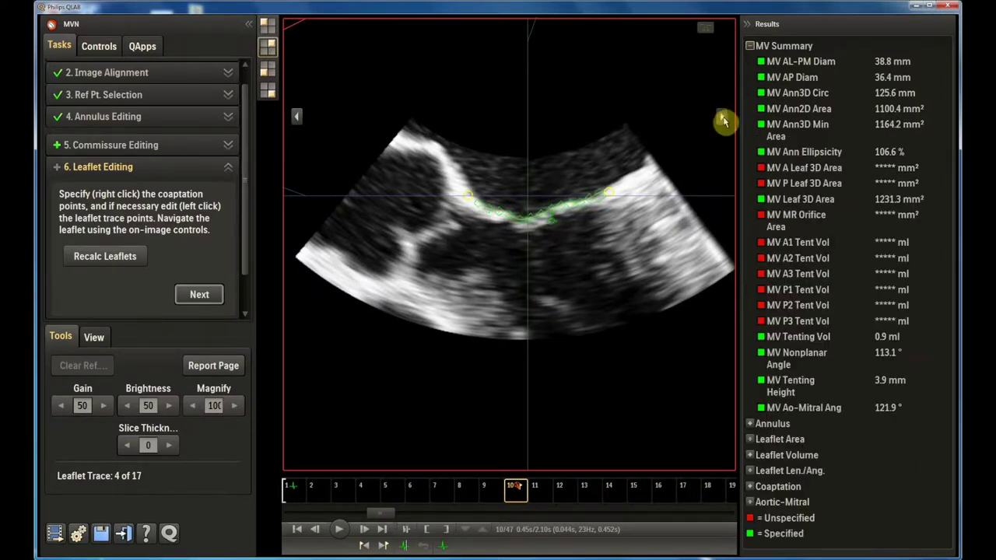
left_click(722, 117)
left_click_drag(542, 235, 555, 230)
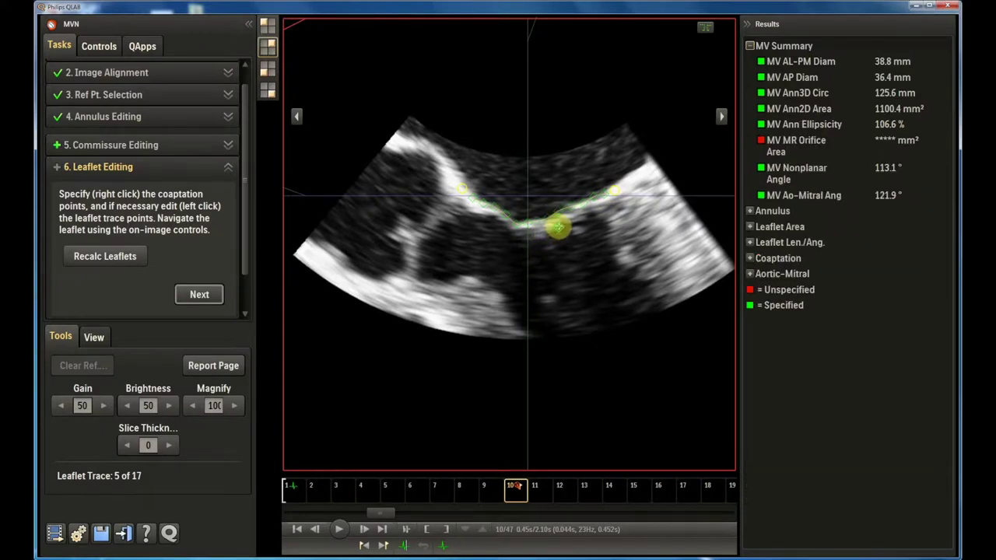
Define the coaptation zone on leaflet trace 6 by adjusting the points where the two leaflets meet
left_click(722, 117)
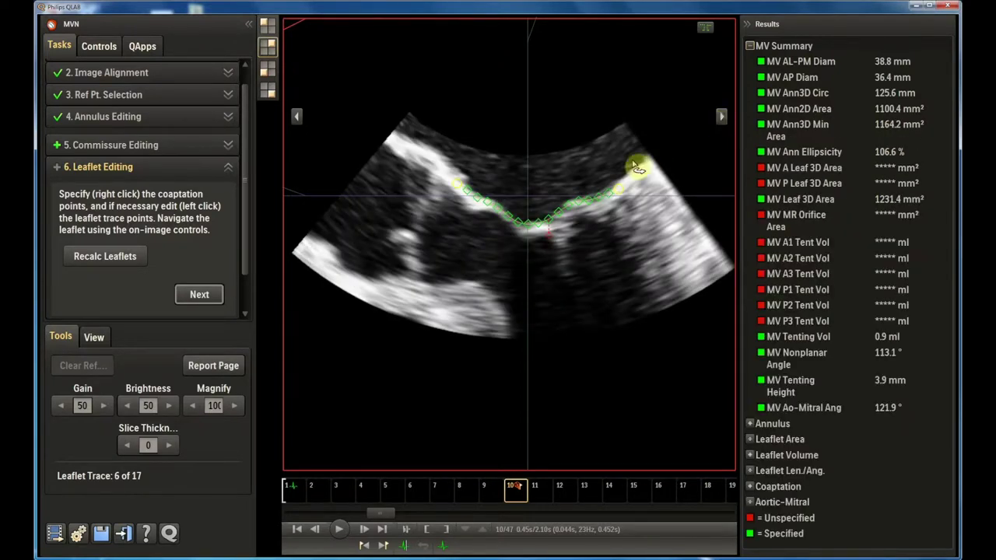
left_click_drag(549, 233, 554, 236)
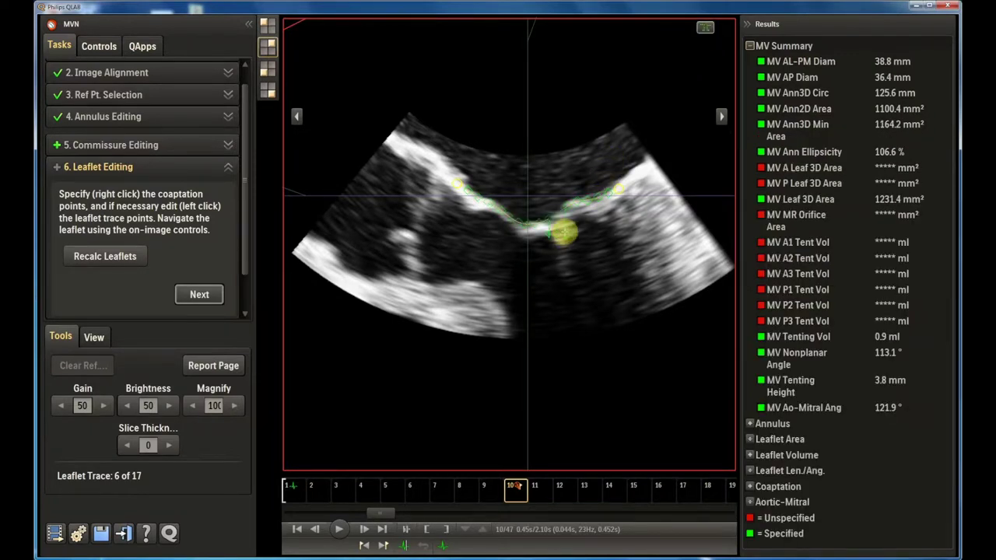
left_click_drag(571, 233, 569, 217)
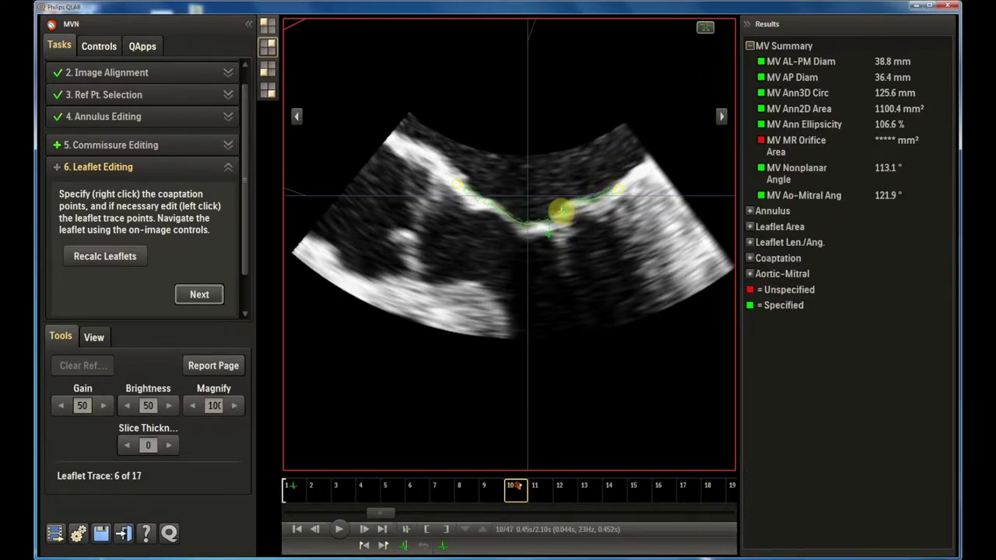
left_click_drag(549, 231, 558, 223)
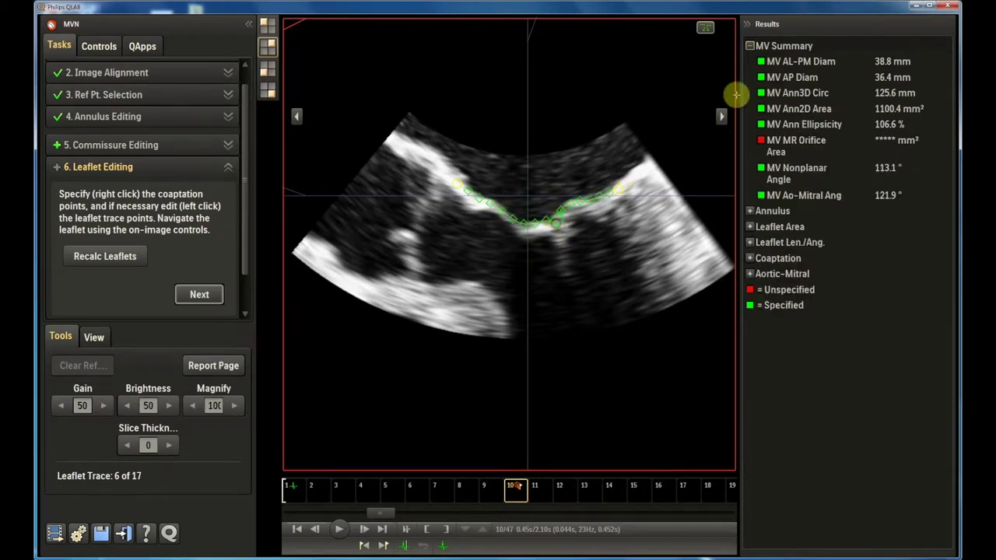
Set the coaptation points on leaflet traces 7, 8 and 9, and advance to the next trace
left_click(722, 117)
mouse_move(544, 229)
left_mouse_down()
mouse_move(547, 210)
mouse_move(554, 230)
mouse_move(547, 218)
left_mouse_up()
left_click(722, 116)
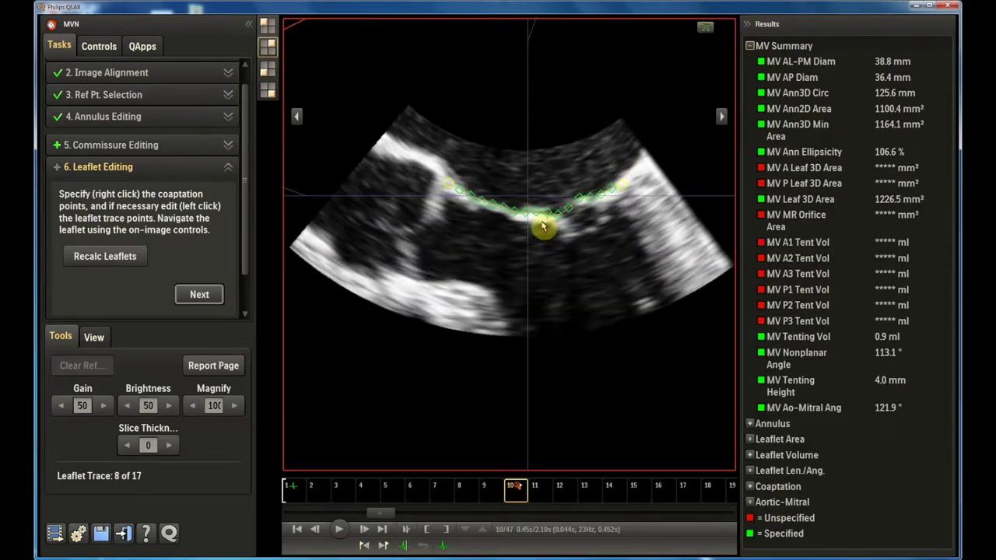
right_click(550, 229)
mouse_move(562, 229)
left_mouse_down()
mouse_move(574, 201)
mouse_move(566, 219)
left_mouse_up()
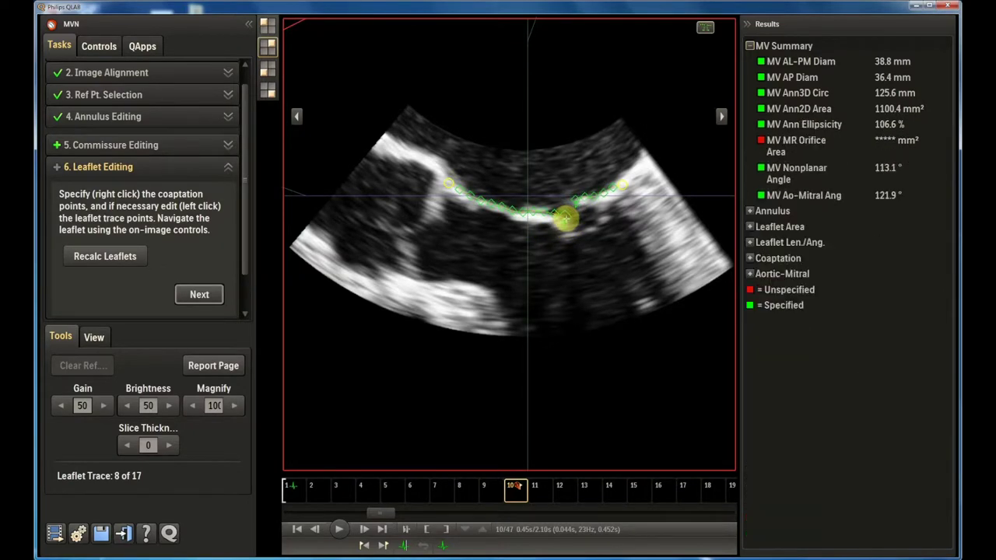
left_click(720, 116)
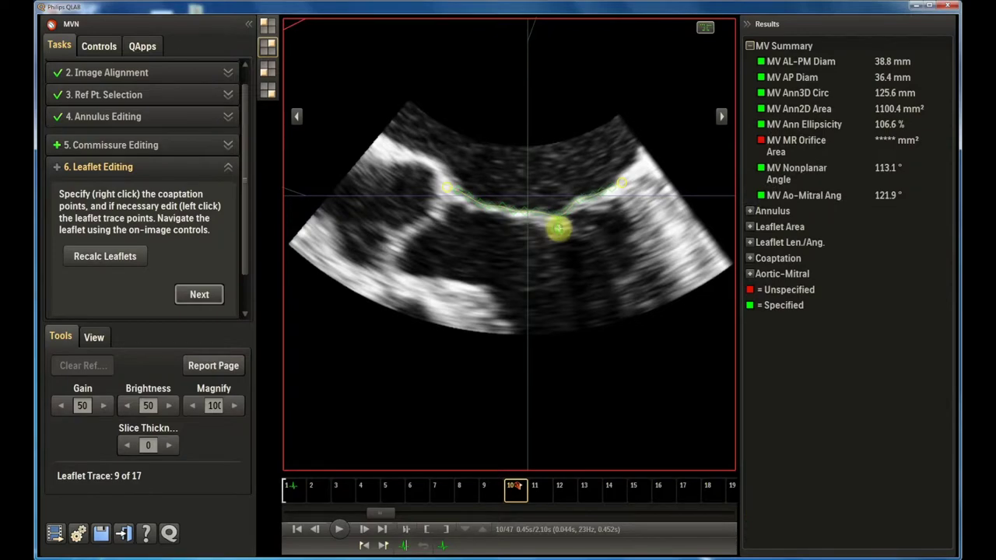
left_click(720, 116)
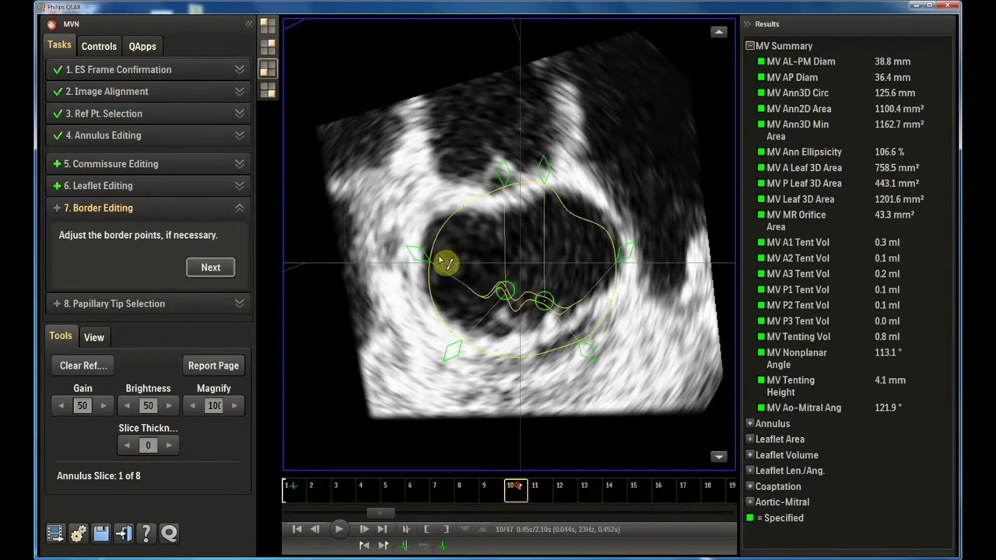
Reposition the two anterior and two posterior scallop border points along the annulus in the blue plane
left_click_drag(447, 265, 463, 187)
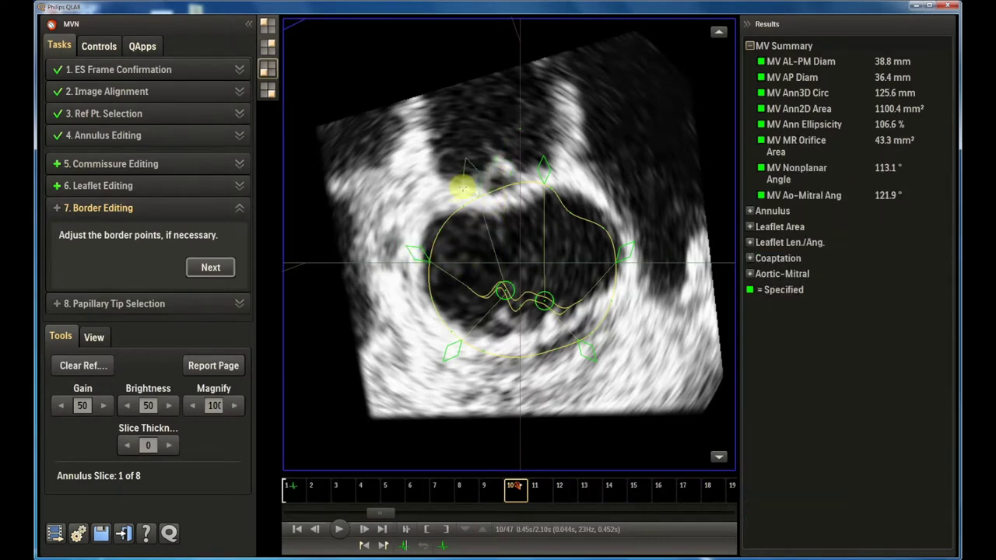
left_click_drag(542, 174, 563, 180)
left_click(529, 303)
left_click_drag(461, 346, 471, 358)
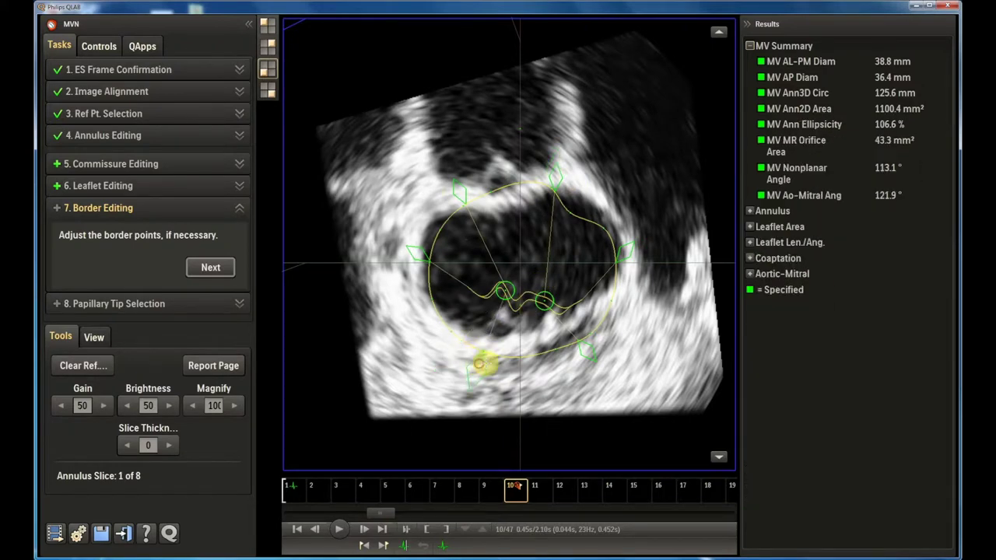
left_click_drag(595, 365, 592, 369)
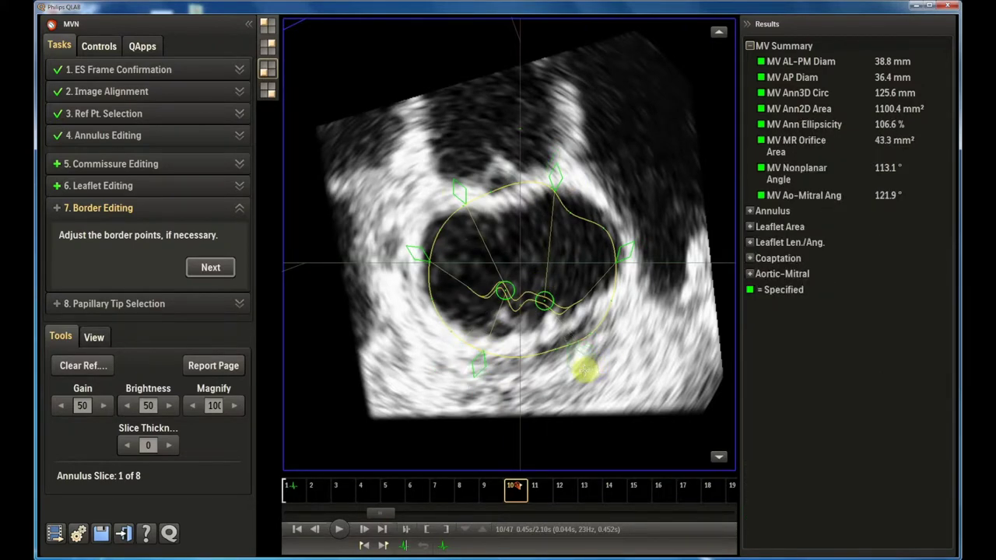
Adjust the two commissural border points on either side of the annulus, and complete Border Editing
left_click_drag(405, 247, 406, 285)
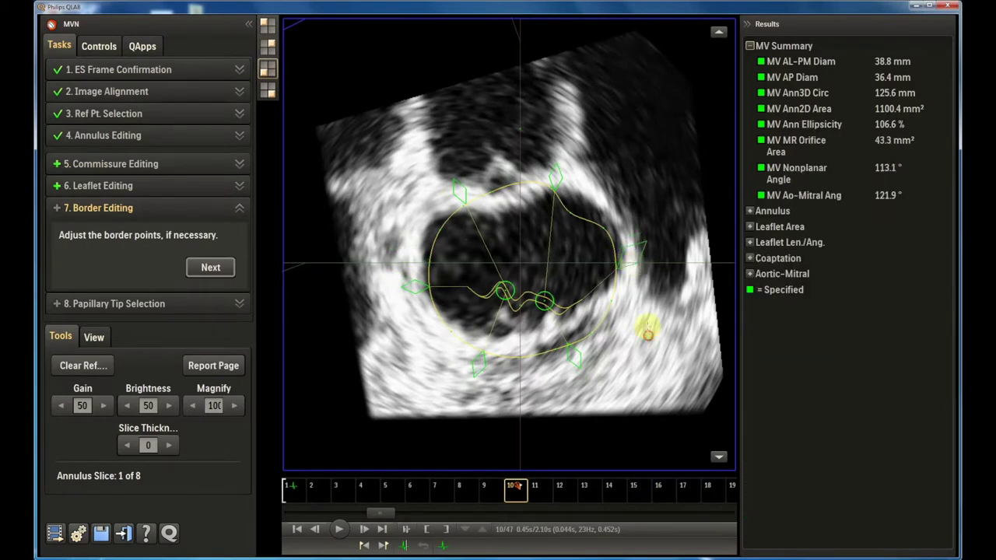
left_click_drag(647, 316, 659, 350)
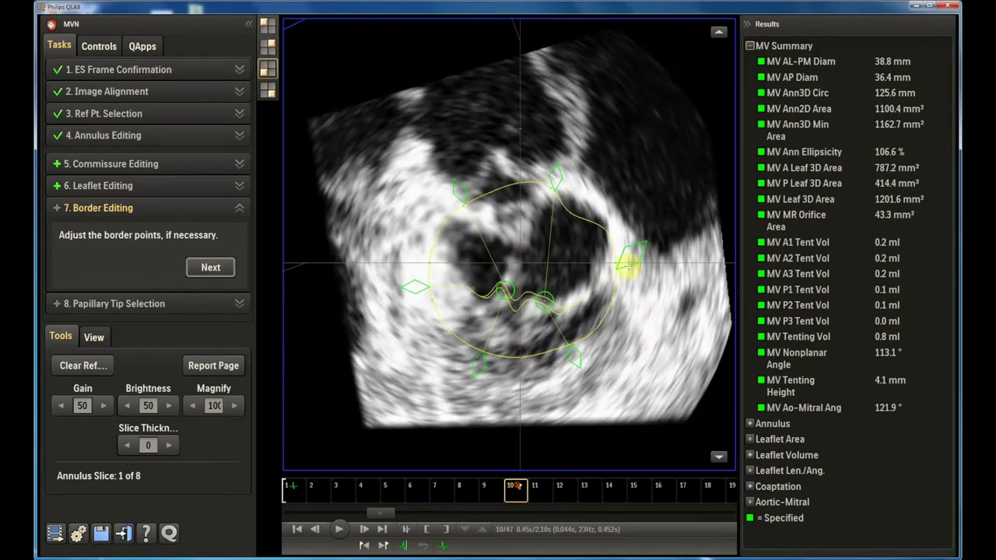
left_click_drag(627, 267, 627, 262)
left_click_drag(421, 286, 412, 256)
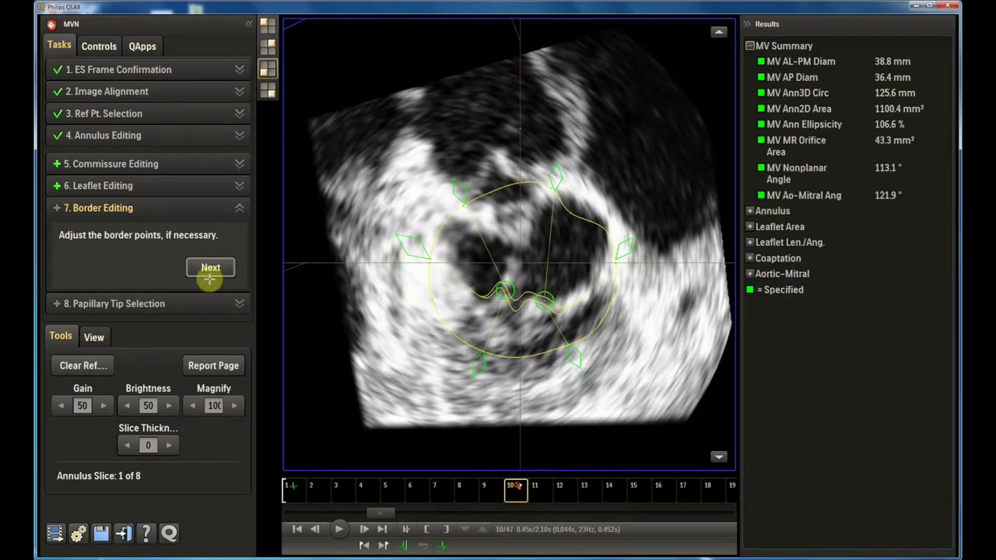
left_click(206, 267)
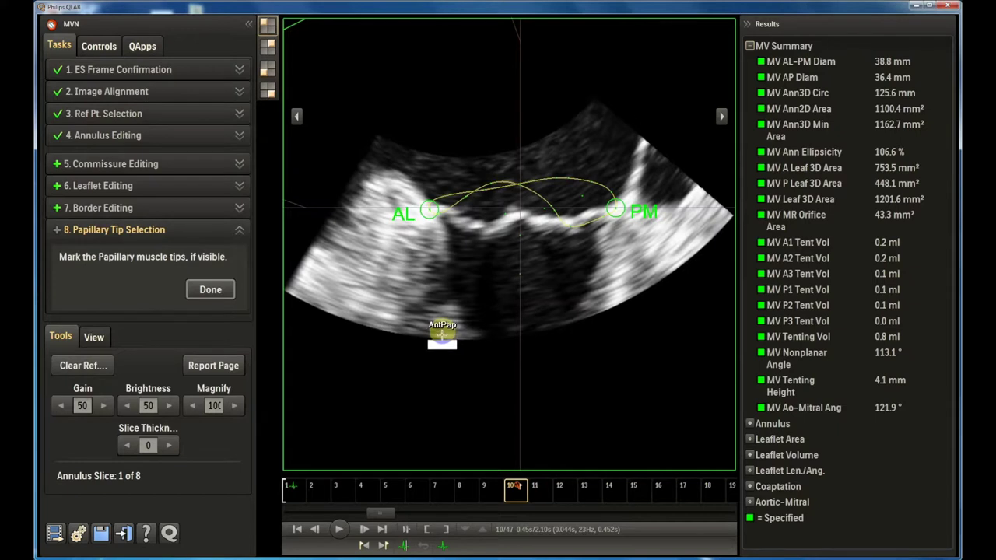
Mark the AntPap and PostPap papillary muscle tips in the green plane, and complete Papillary Tip Selection
left_click(442, 332)
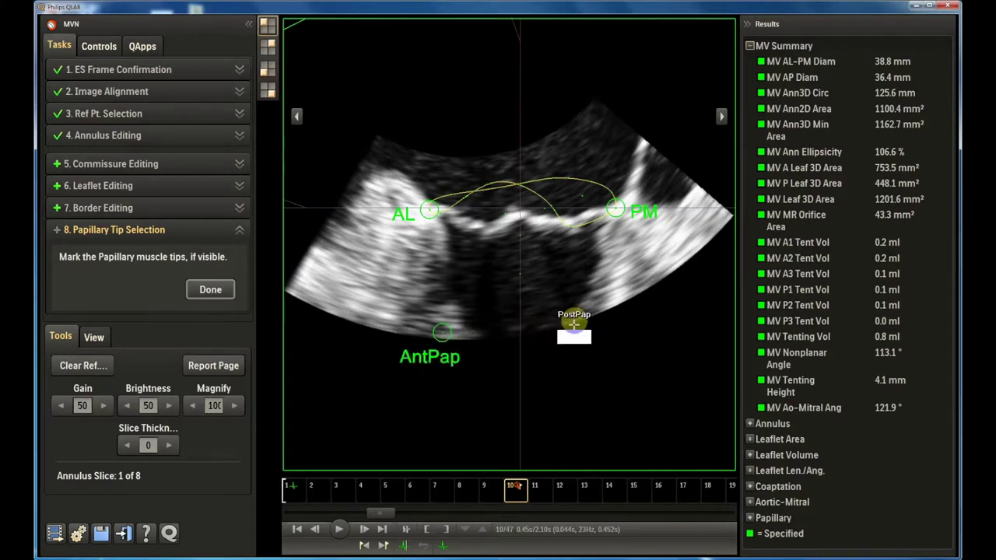
left_click(207, 289)
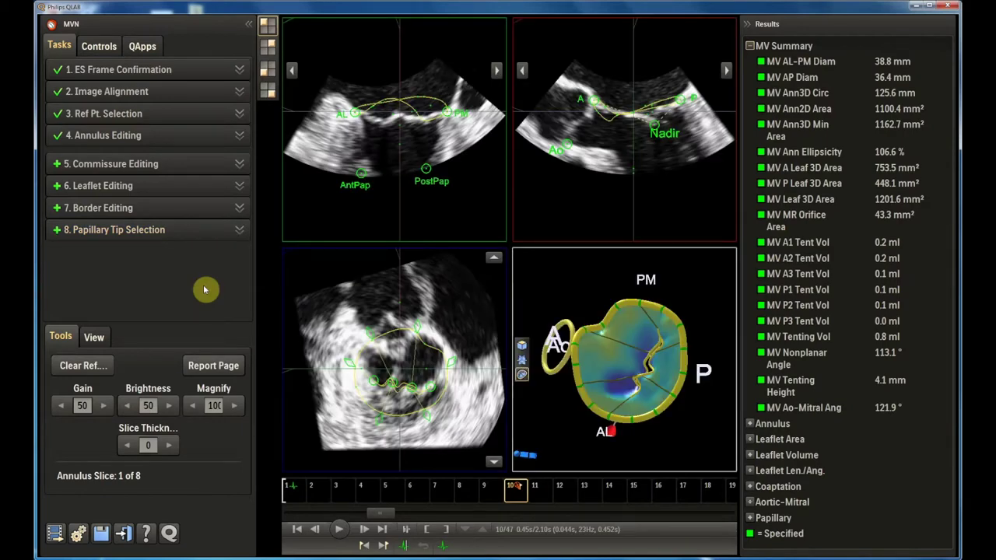
Enlarge the 3D valve model and look through the full results list, returning to MV Summary
left_click(269, 92)
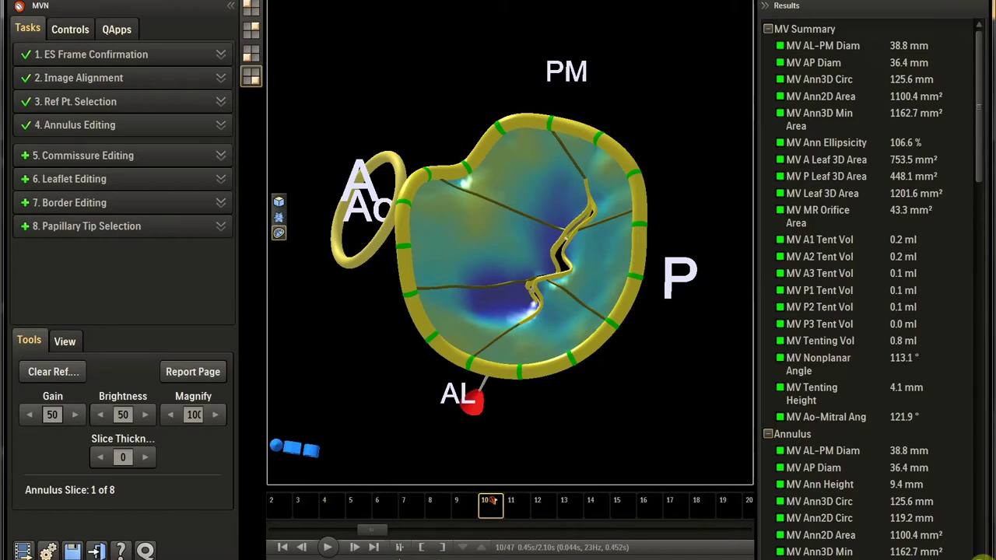
scroll(872, 288, "down", 8)
scroll(871, 288, "down", 10)
scroll(872, 288, "down", 10)
scroll(872, 288, "down", 3)
left_click_drag(982, 551, 972, 3)
Highlight the annulus diameters, 3D circumference, 2D area, minimum 3D area and ellipsicity in turn on the 3D model
left_click(938, 45)
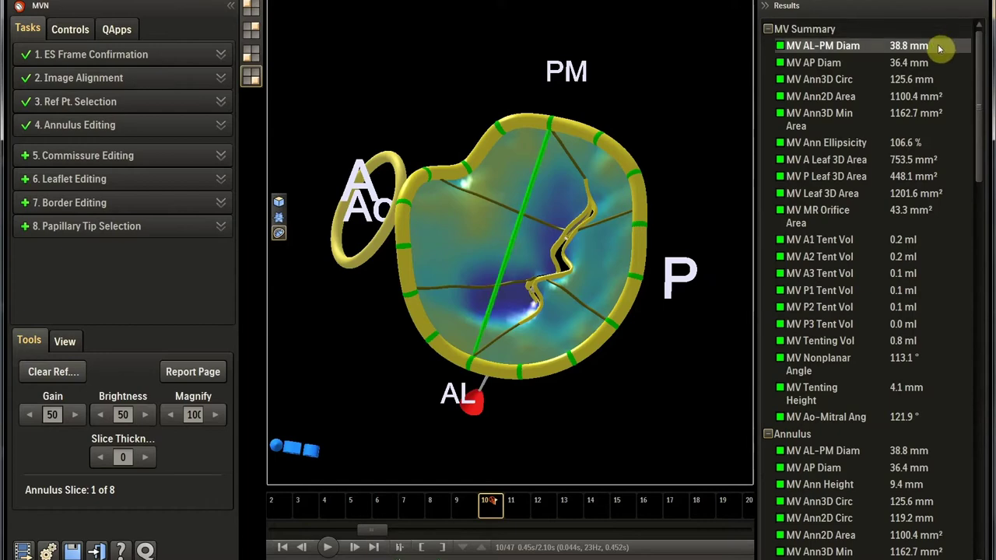
left_click(938, 62)
left_click(818, 79)
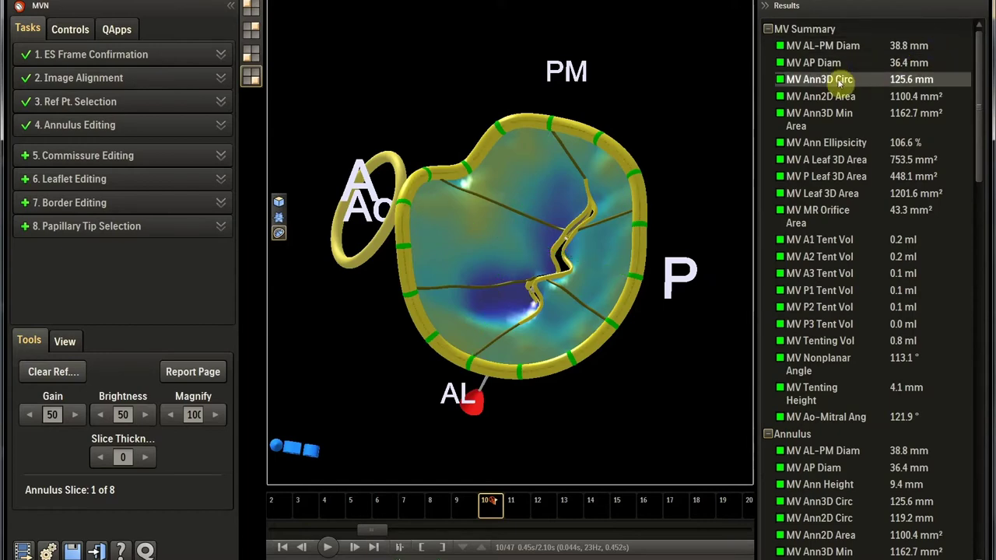
left_click(817, 96)
left_click(817, 114)
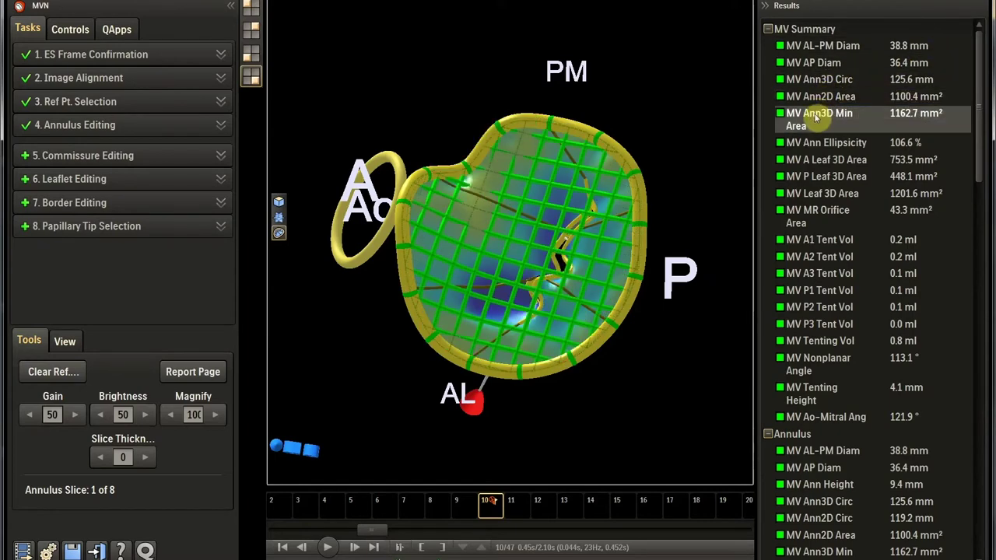
left_click(811, 142)
Highlight the anterior, posterior and total leaflet 3D areas and the MR orifice area on the 3D model
left_click(809, 160)
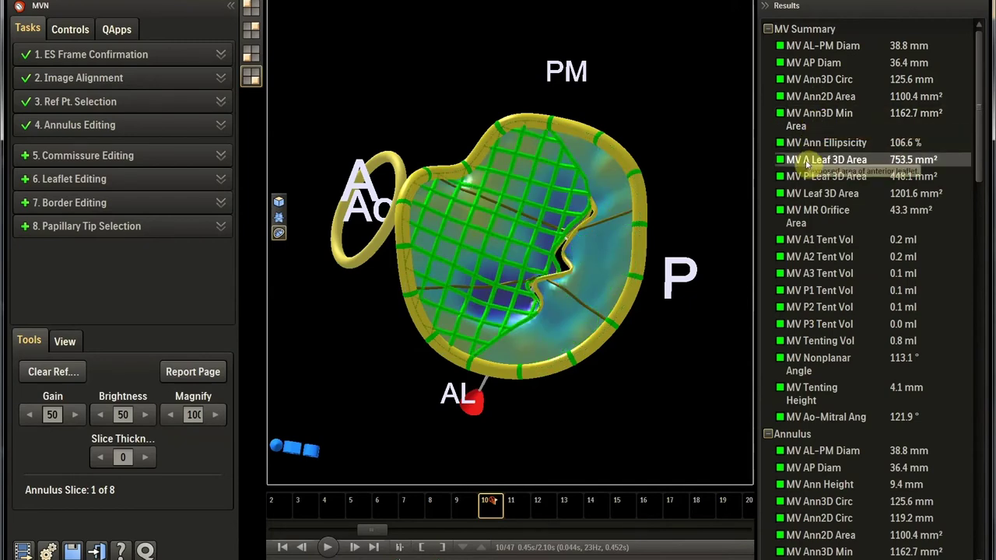
left_click(807, 177)
left_click(806, 194)
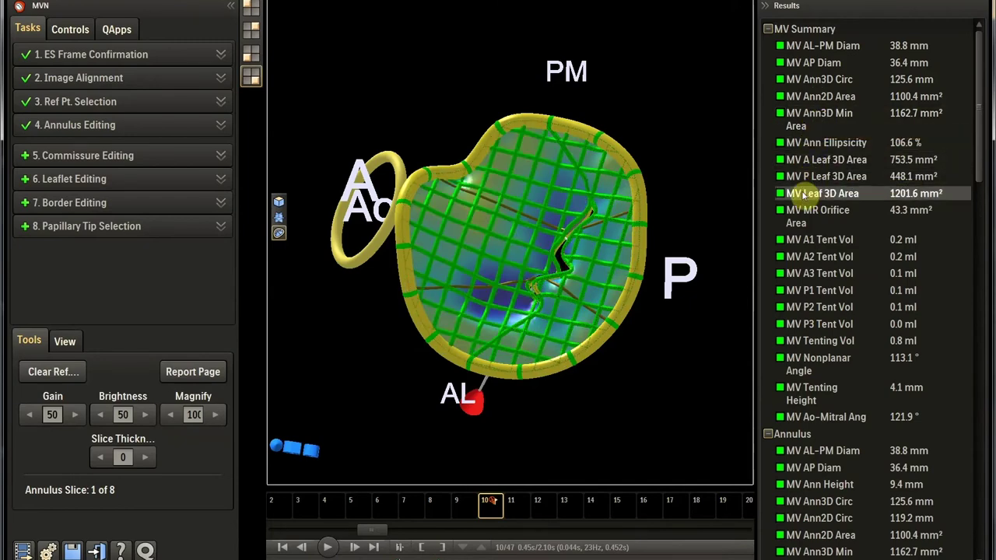
left_click(806, 212)
Highlight the tenting volumes of A1, A2, A3, P1, P2 and P3, and the total tenting volume on the model
left_click(806, 241)
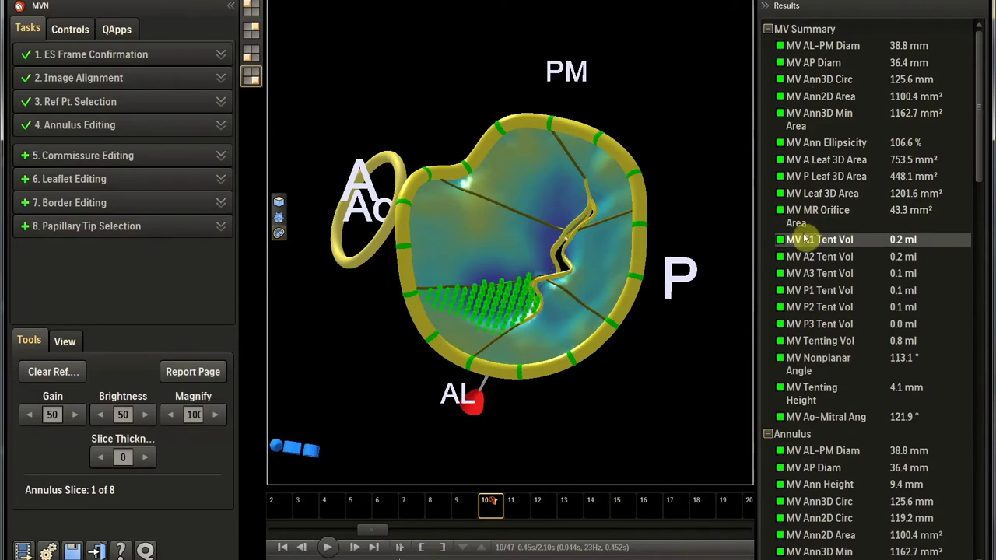
left_click(800, 258)
left_click(801, 274)
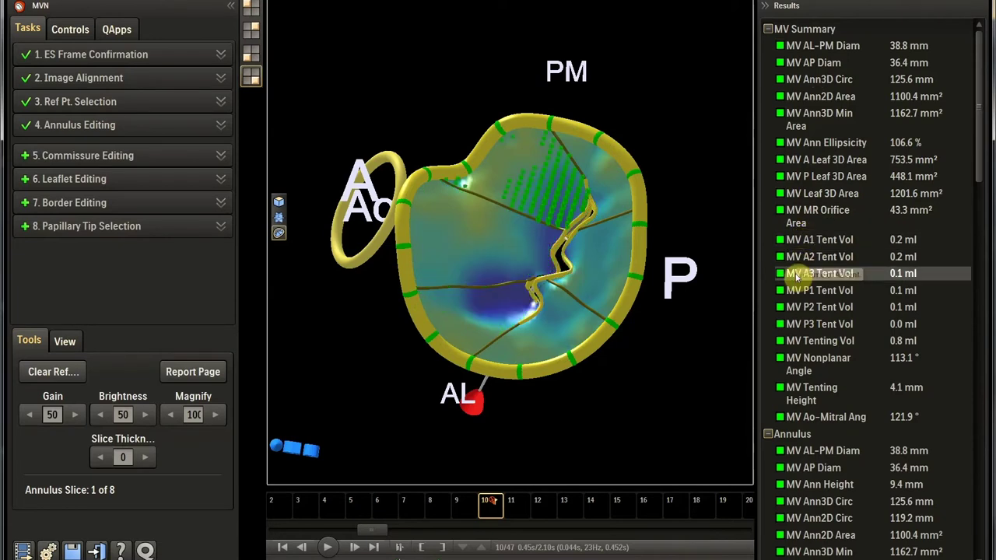
left_click(797, 292)
left_click(792, 308)
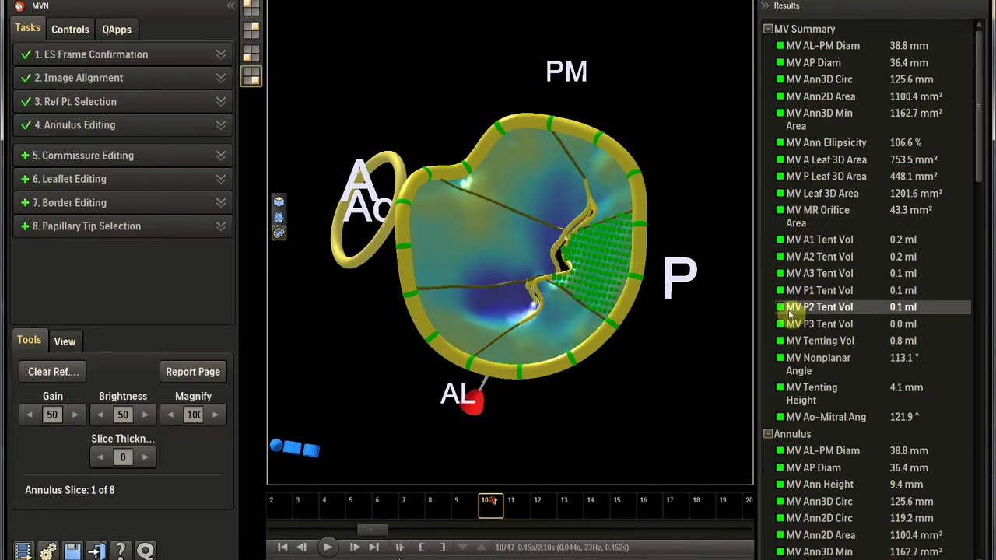
left_click(783, 324)
left_click(782, 340)
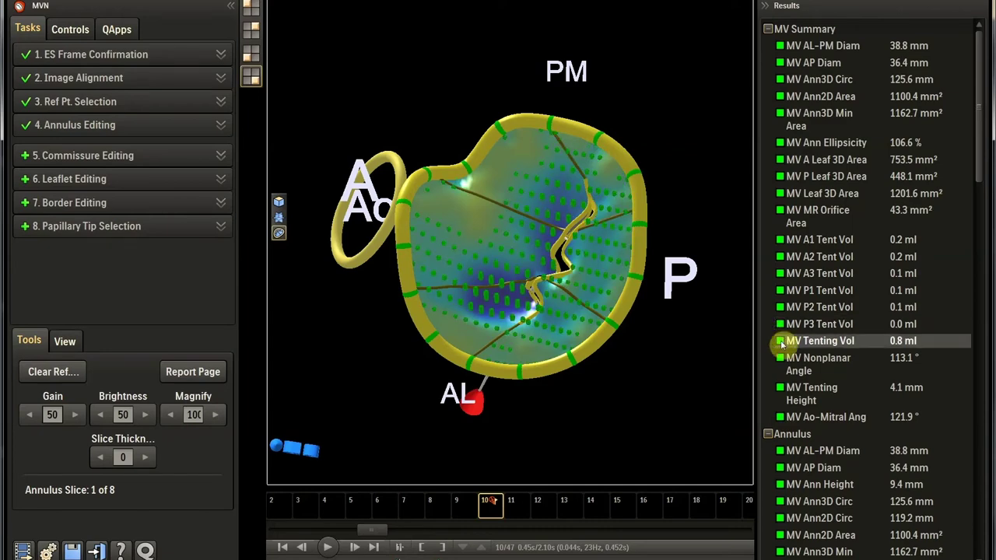
Highlight the nonplanar angle, tenting height and aortic-mitral angle on the model, and return to the four-view layout
left_click(782, 359)
left_click(785, 396)
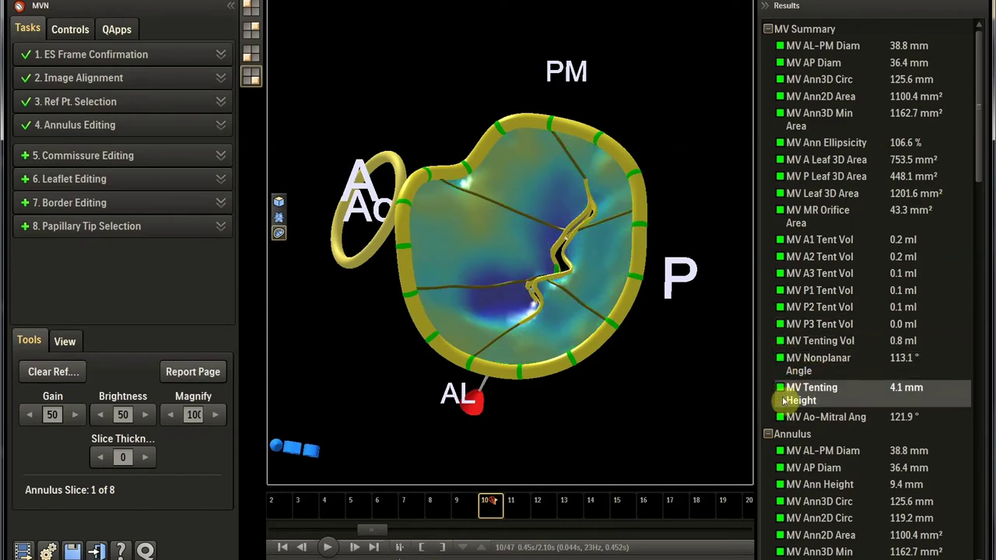
left_click(788, 418)
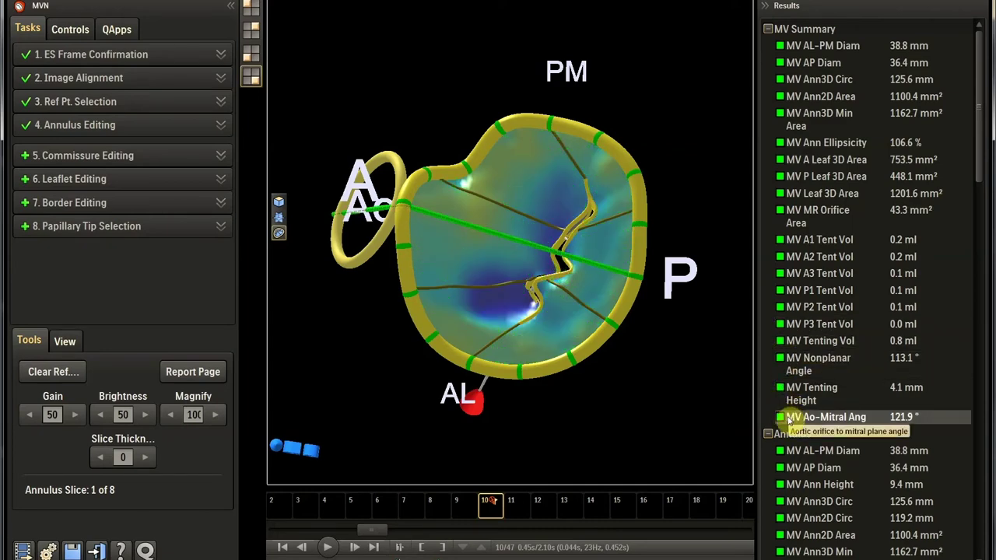
left_click(513, 430)
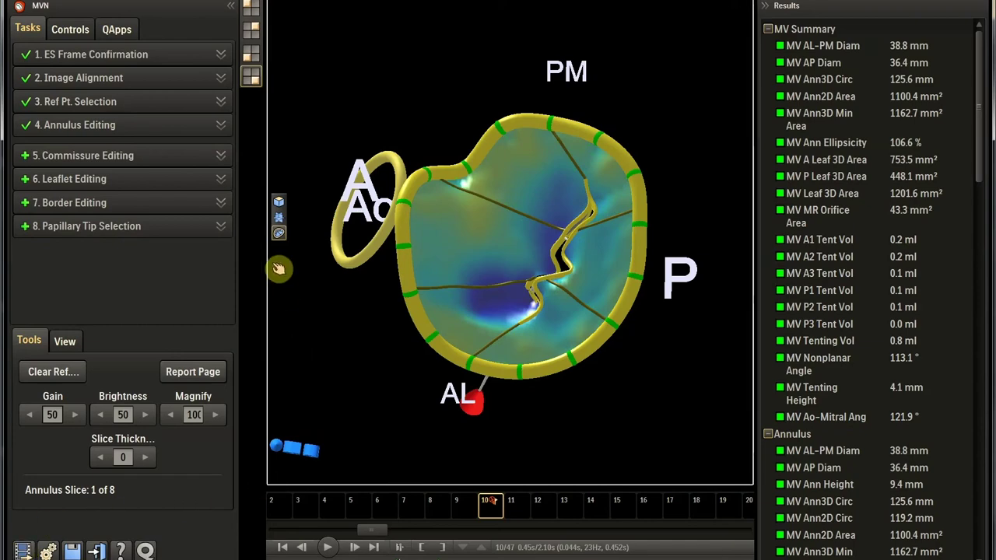
left_click(250, 78)
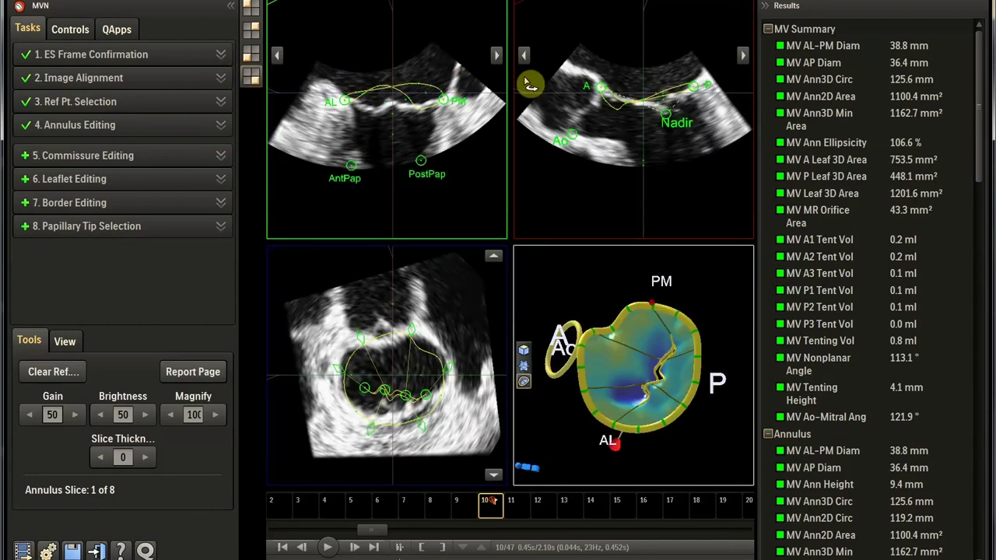